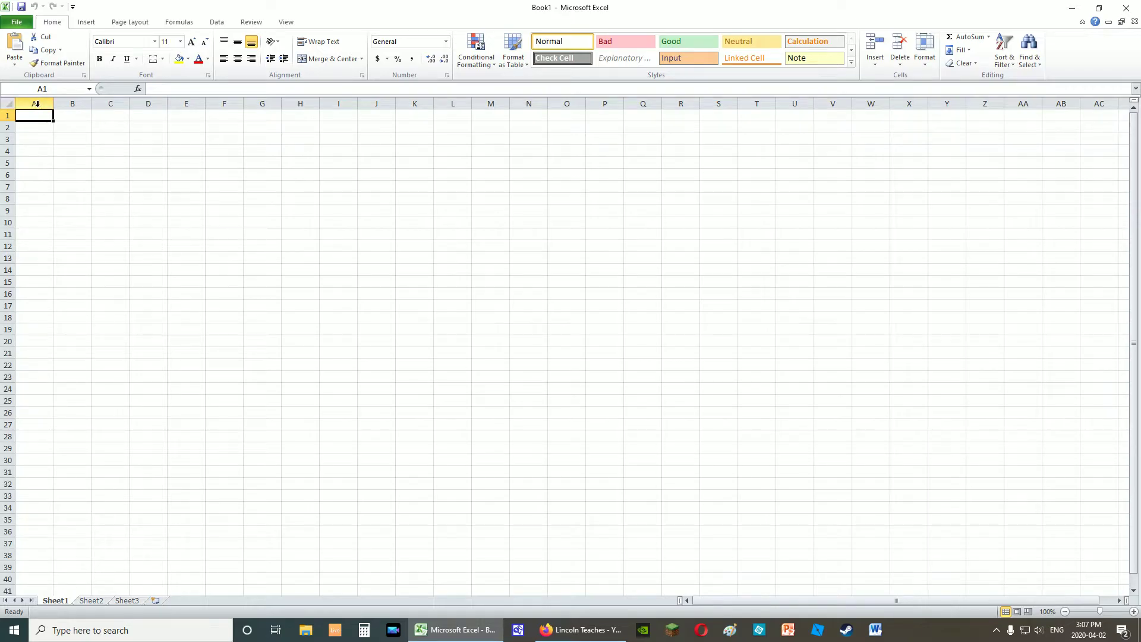
Select column B, row 2 and cell B2 in turn to examine how column letters and row numbers identify a cell.
left_click(65, 126)
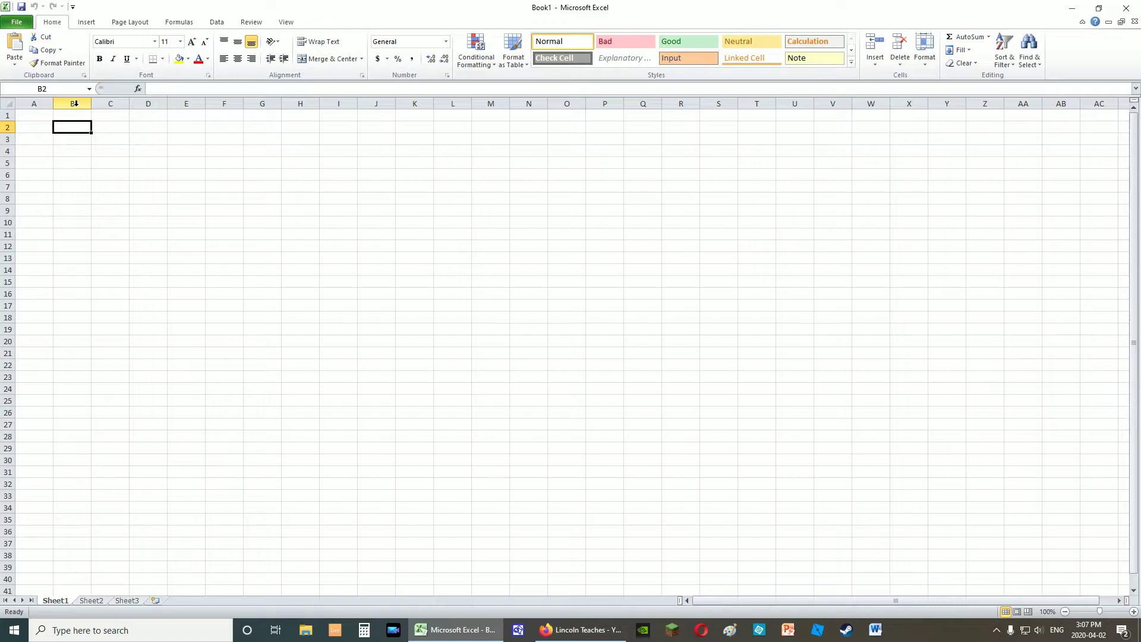
left_click(75, 103)
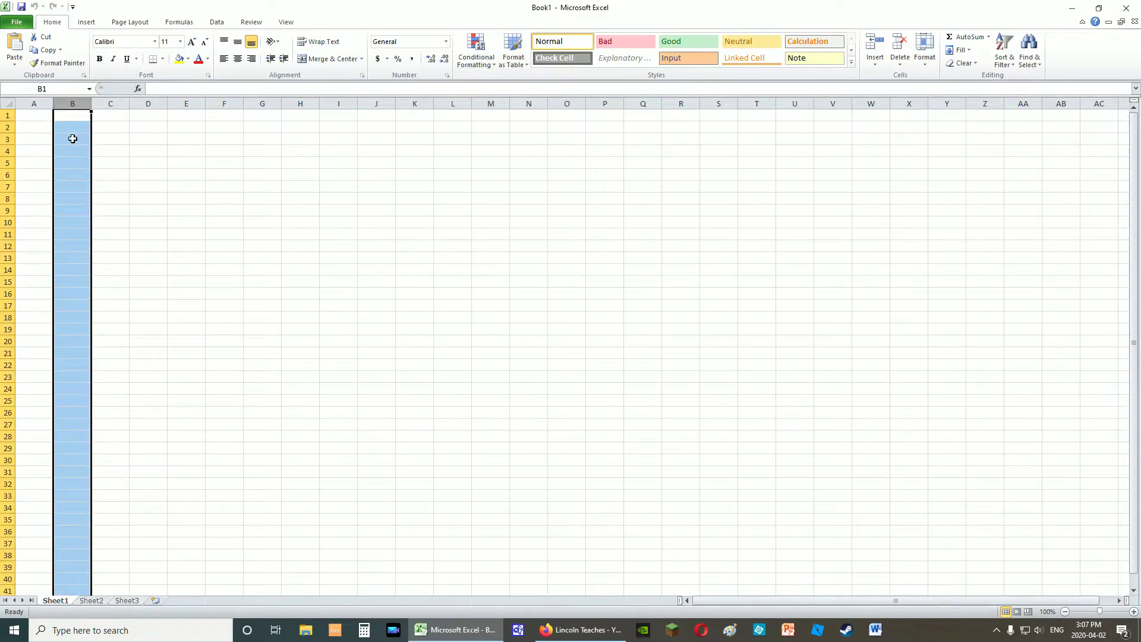
left_click(71, 126)
left_click(74, 104)
left_click(73, 128)
left_click(14, 127)
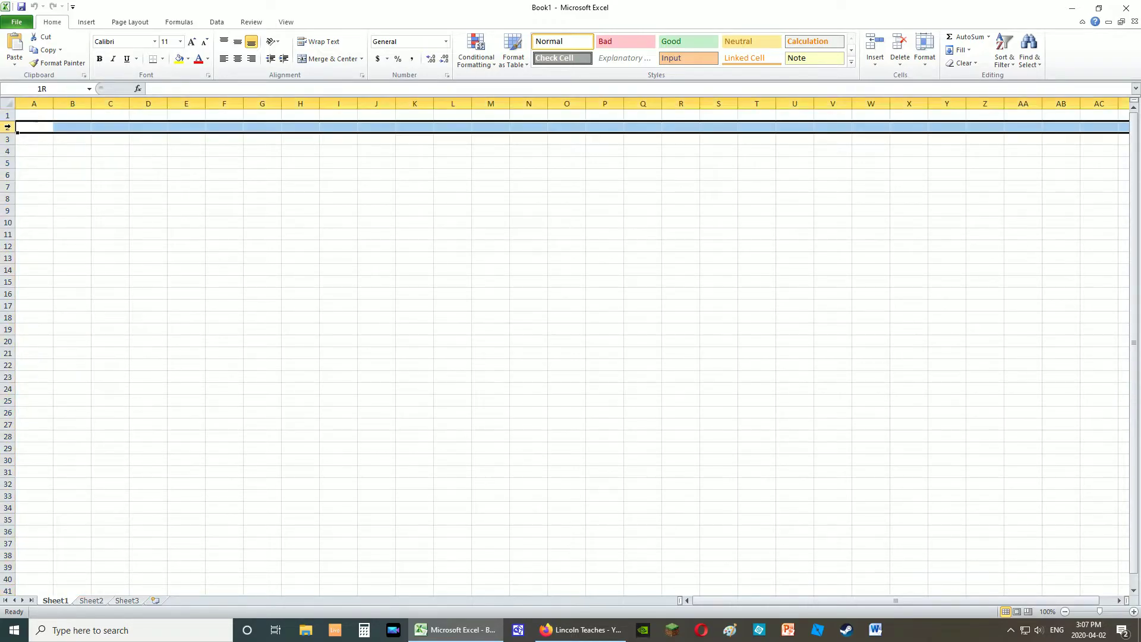
left_click(72, 128)
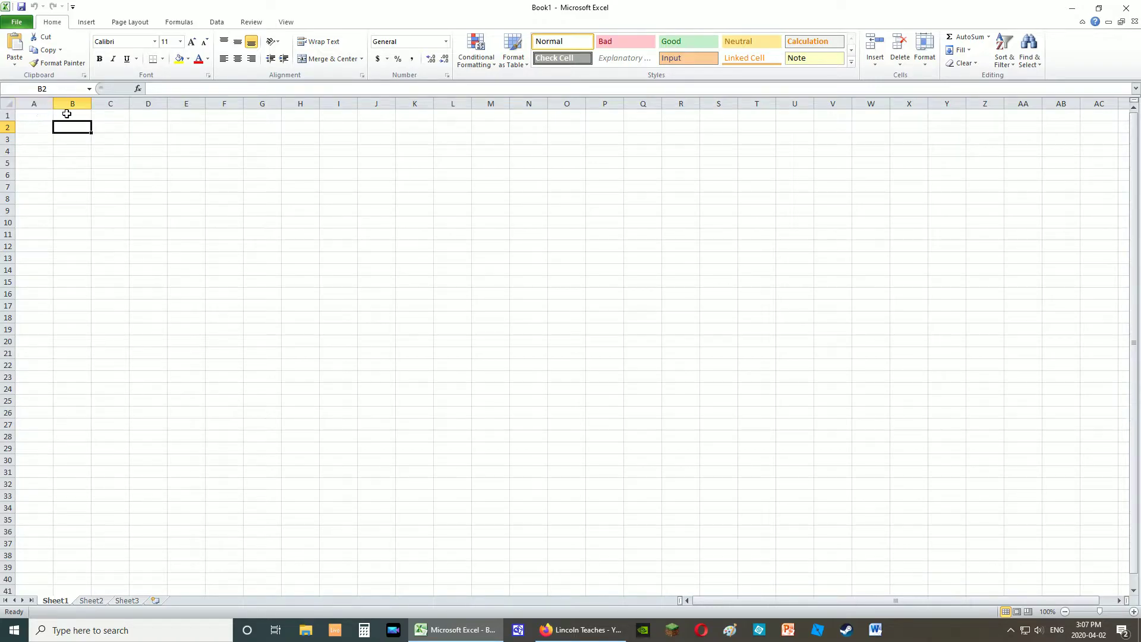
Enter "Toronto Maple Leafs" in cell A1 and widen column A to fit the team name.
left_click(45, 115)
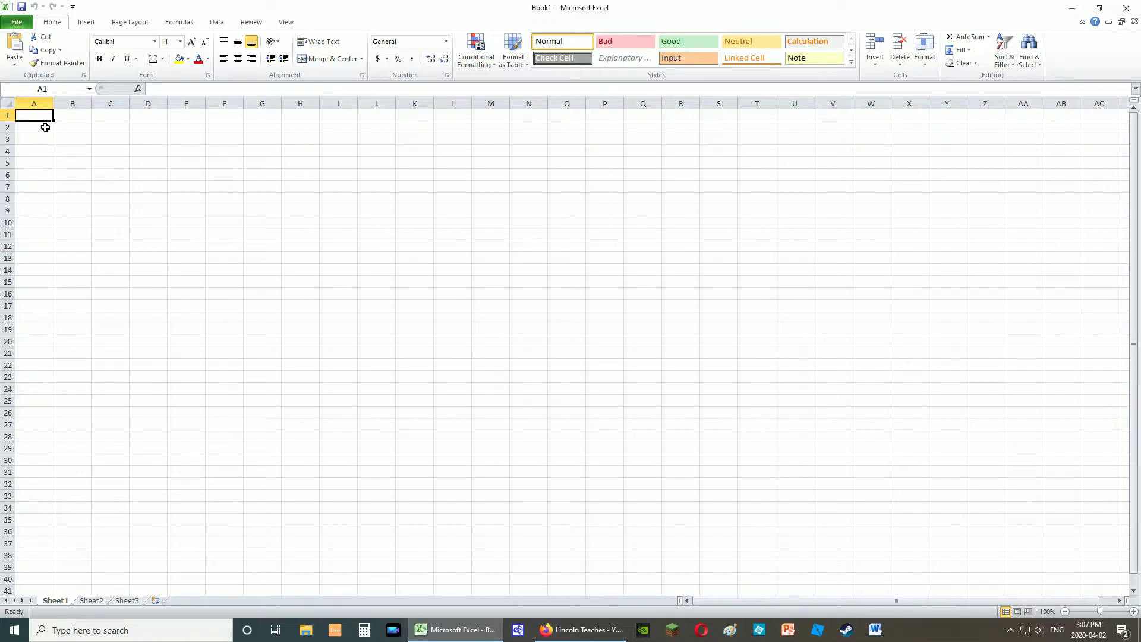
type("Torono")
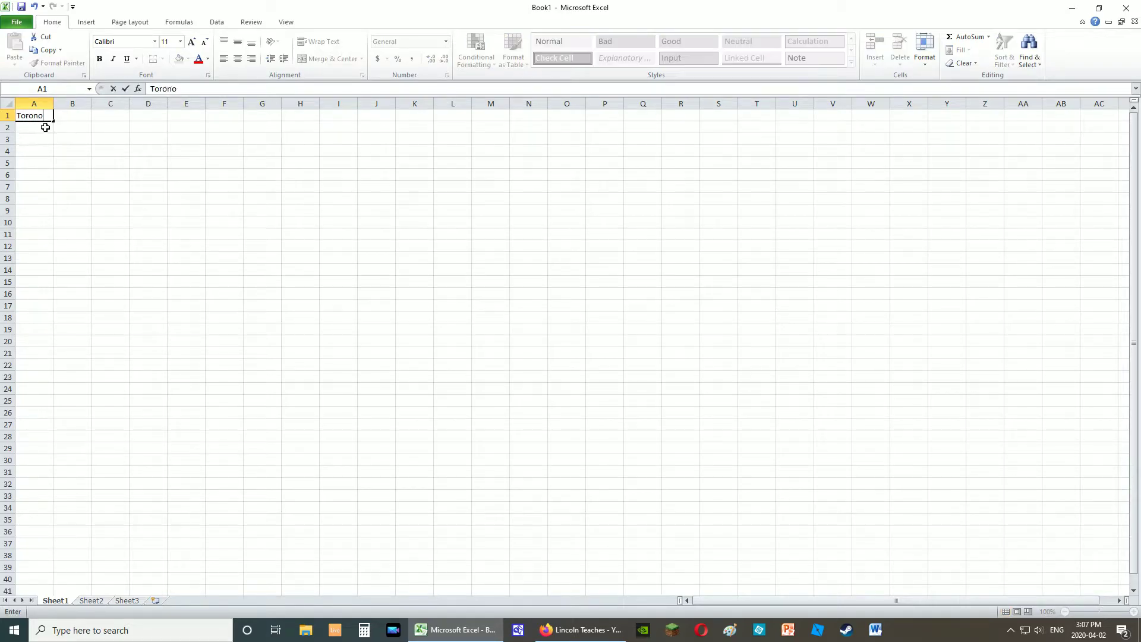
key("BackSpace")
type("to Maple Leafs")
left_click(45, 127)
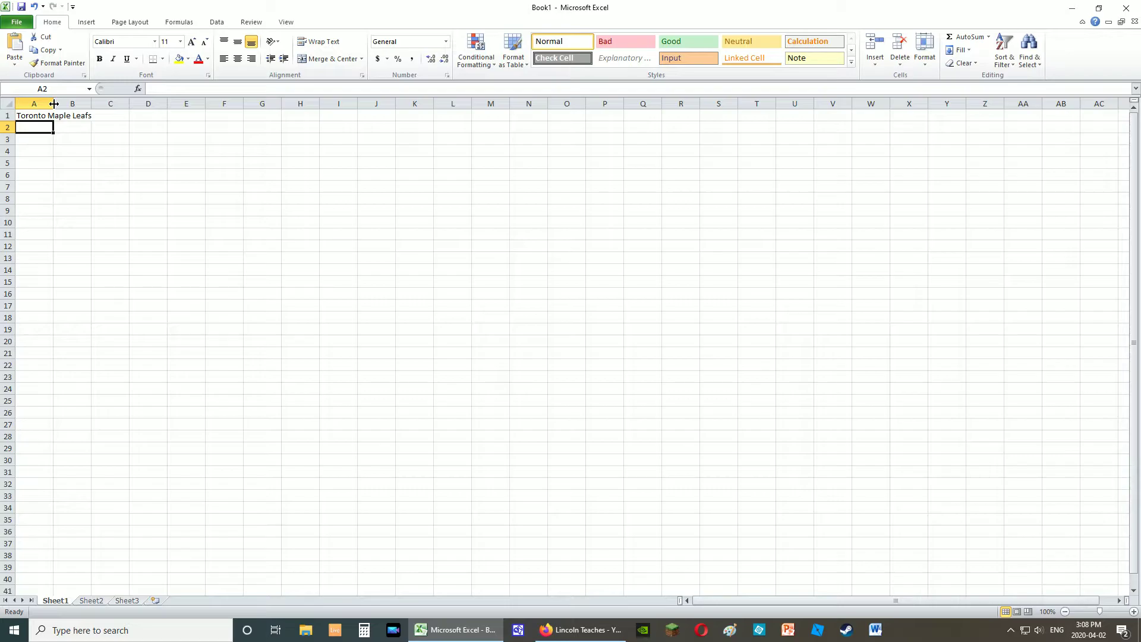
left_click_drag(54, 104, 95, 103)
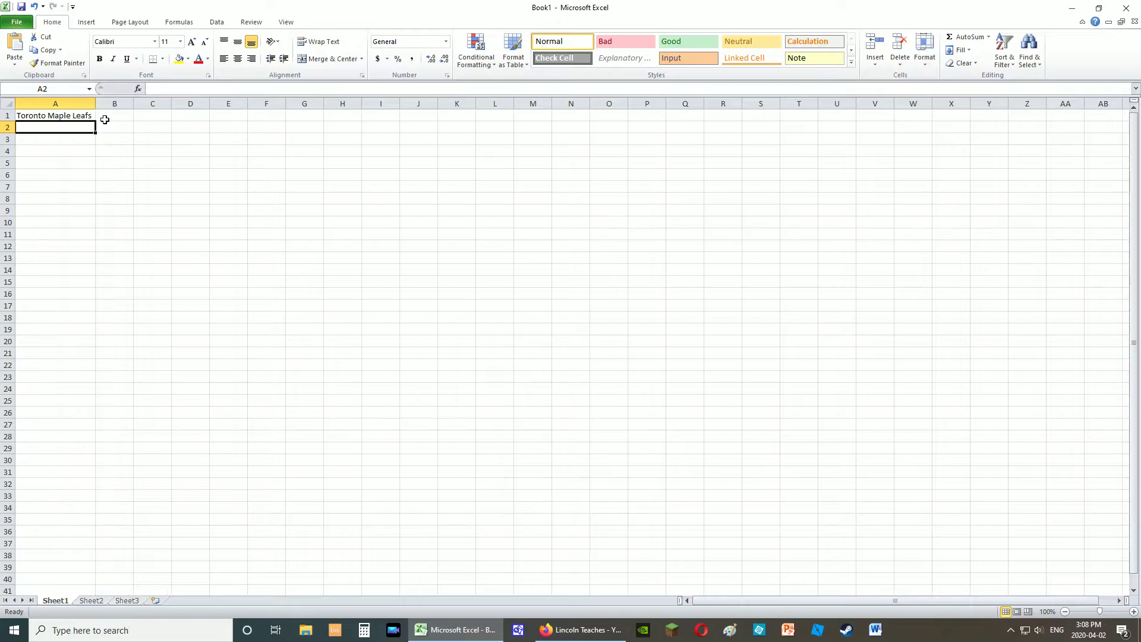
left_click(122, 130)
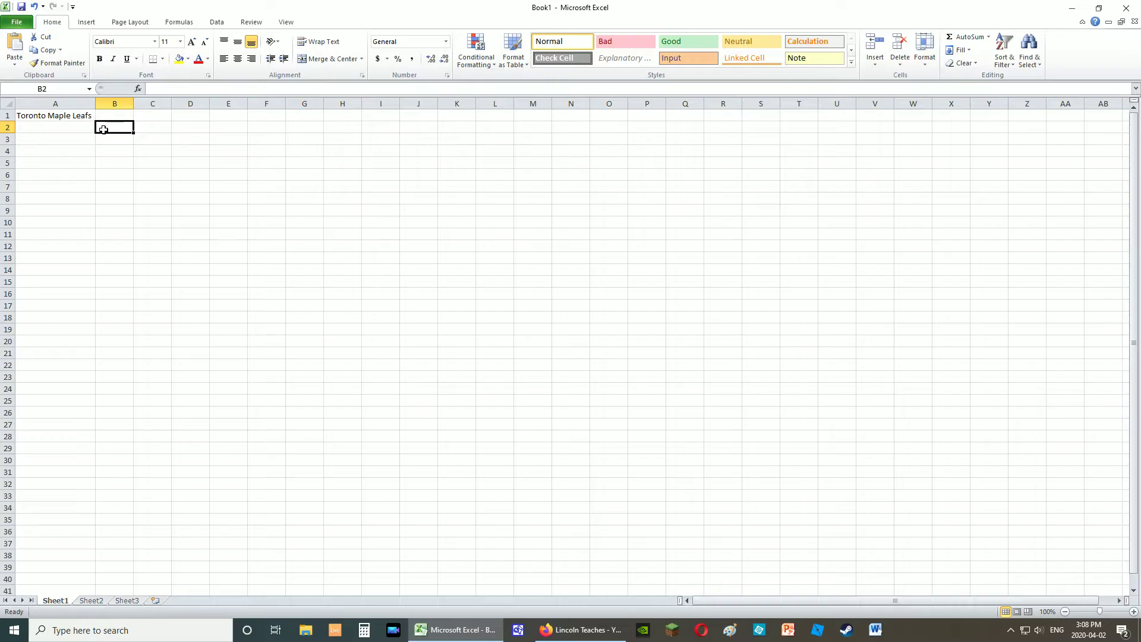
type("=")
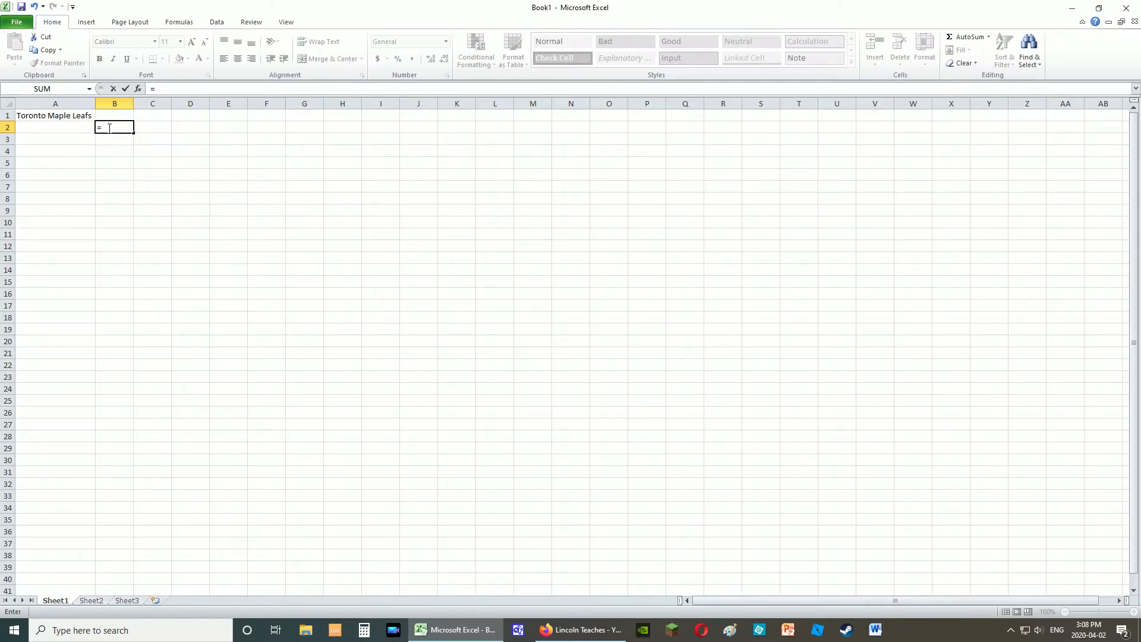
key("BackSpace")
key("Return")
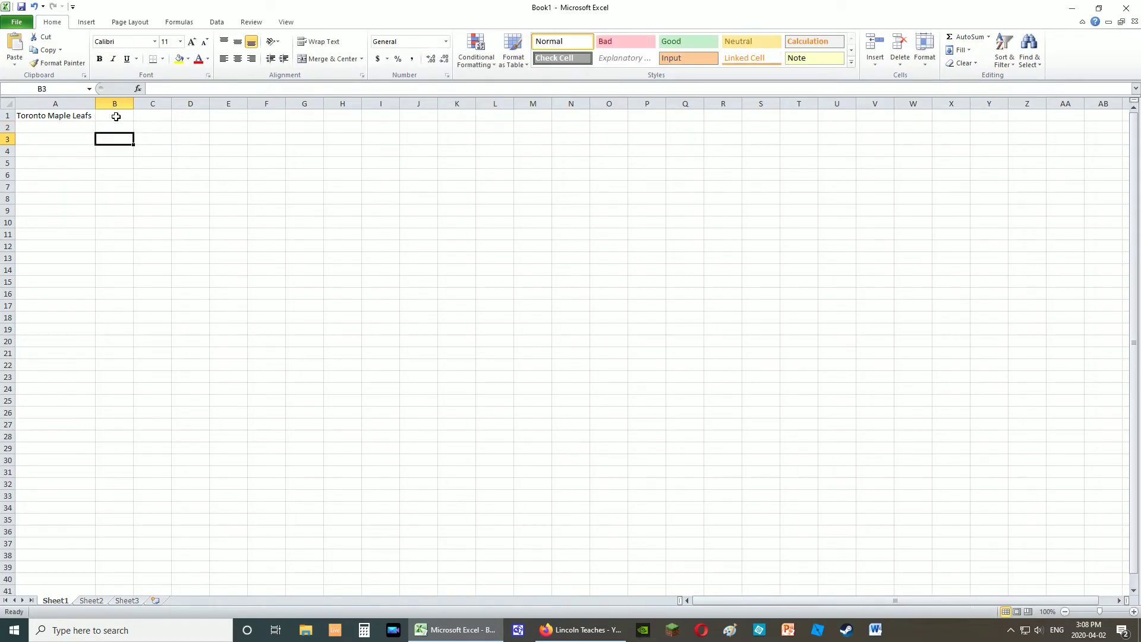
Enter the formula =SUM(C3+D3) in cell B3.
left_click(162, 88)
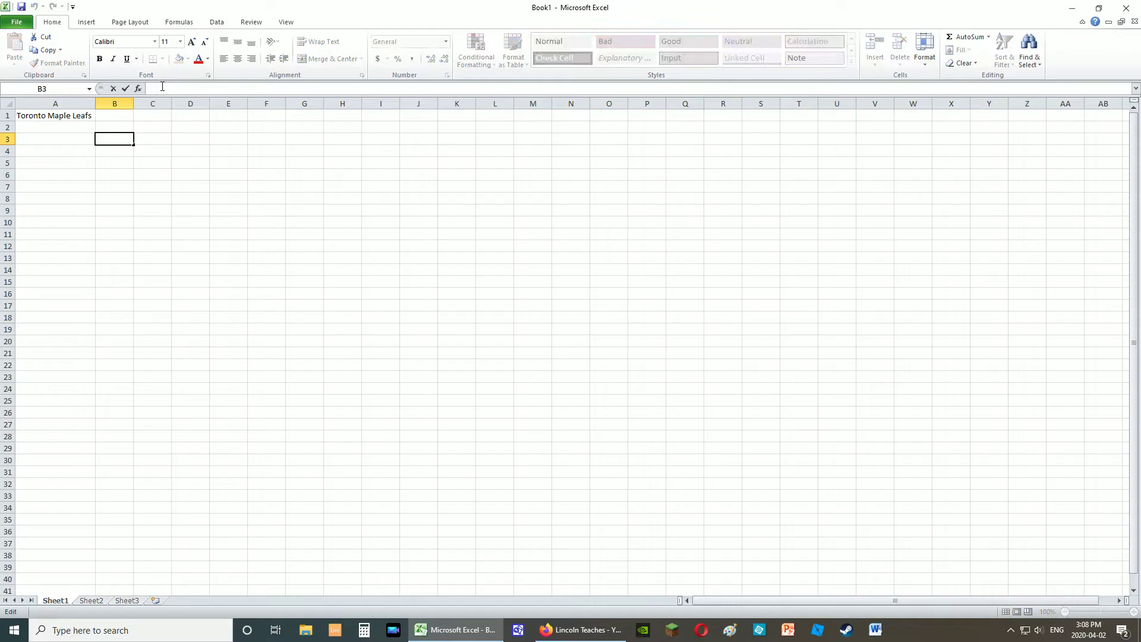
type("=sum(")
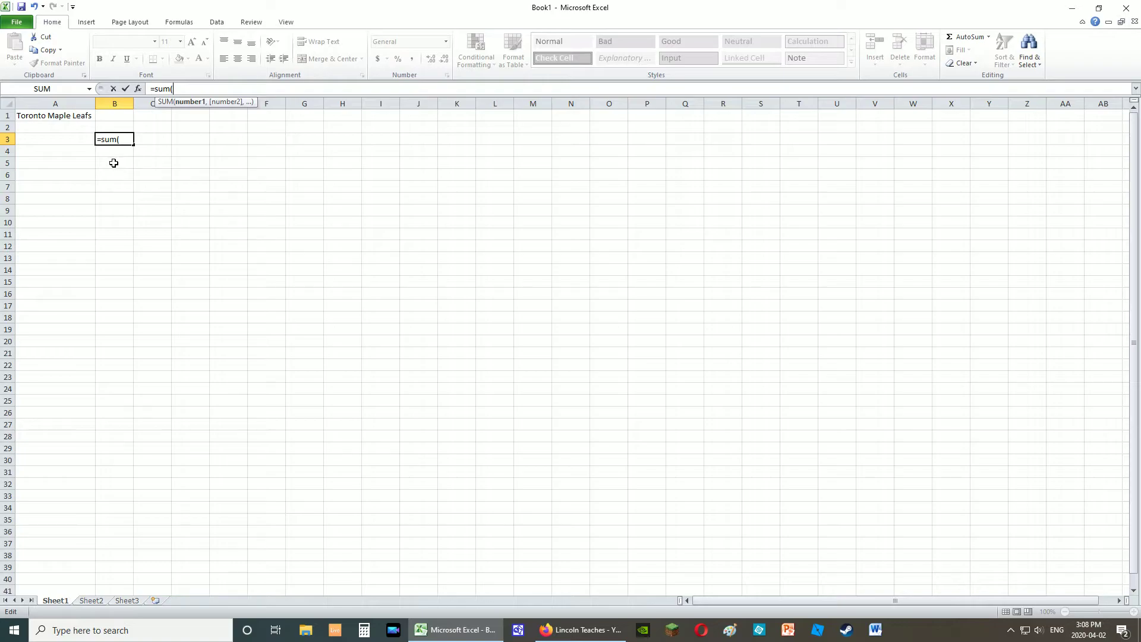
key("Right")
type("+D3")
key("Return")
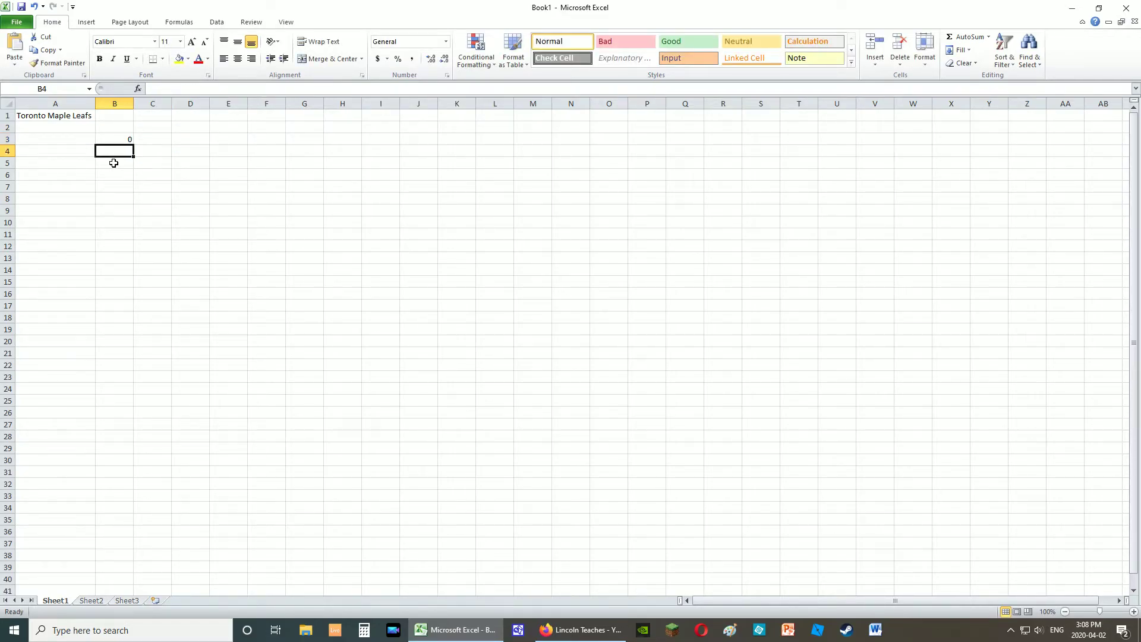
Display the sheet's formulas to inspect the one in B3, and switch back to showing values.
left_click(121, 141)
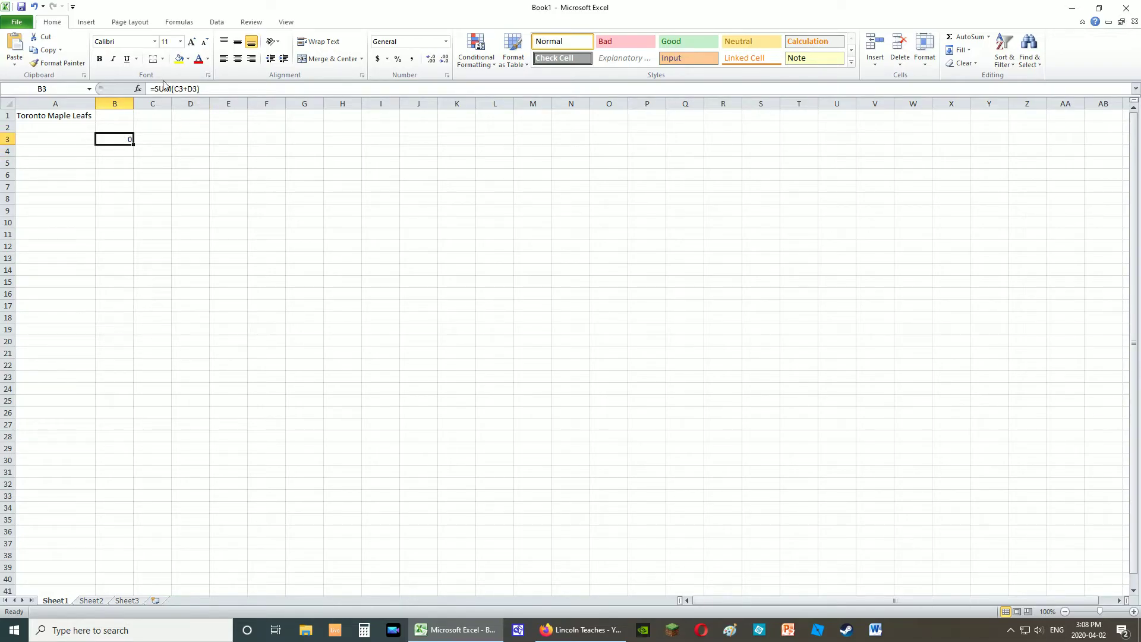
left_click(184, 22)
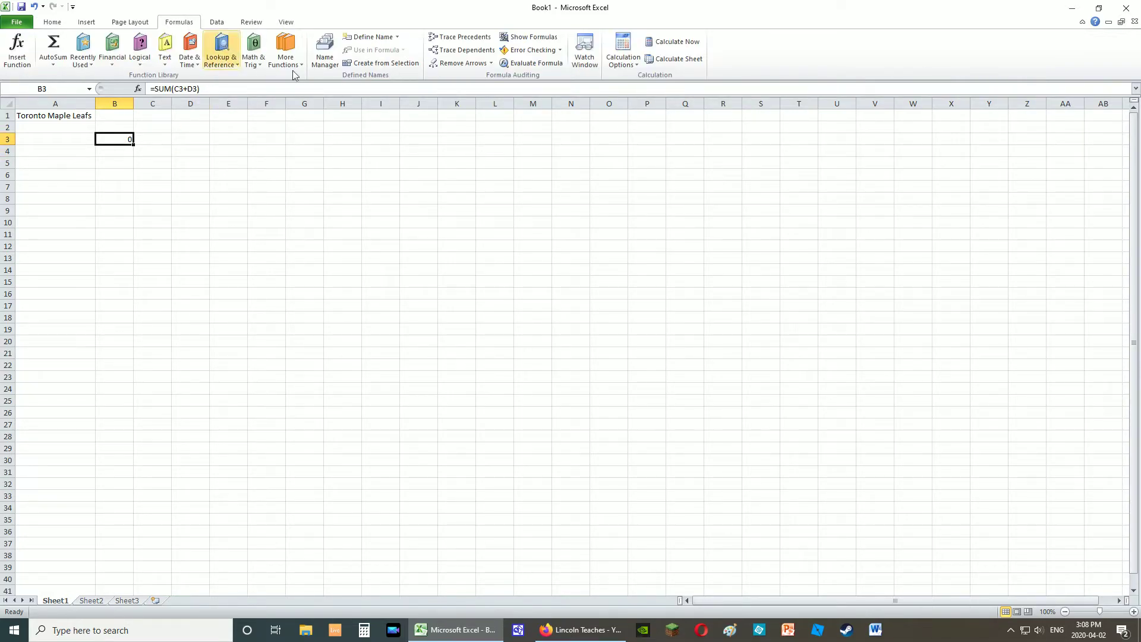
left_click(545, 37)
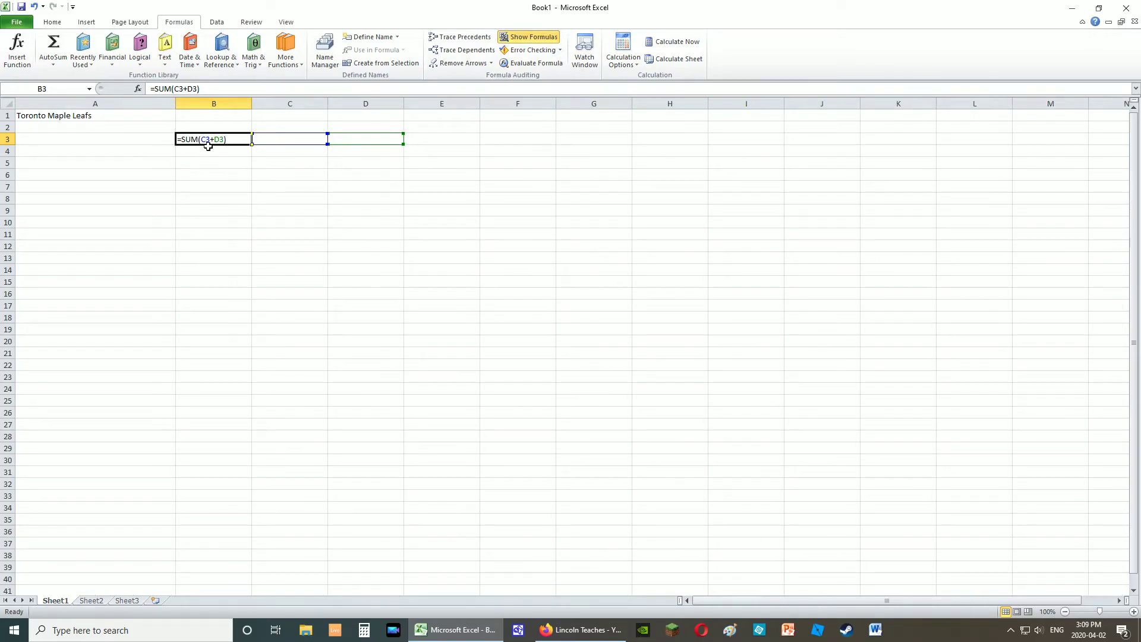
left_click(543, 39)
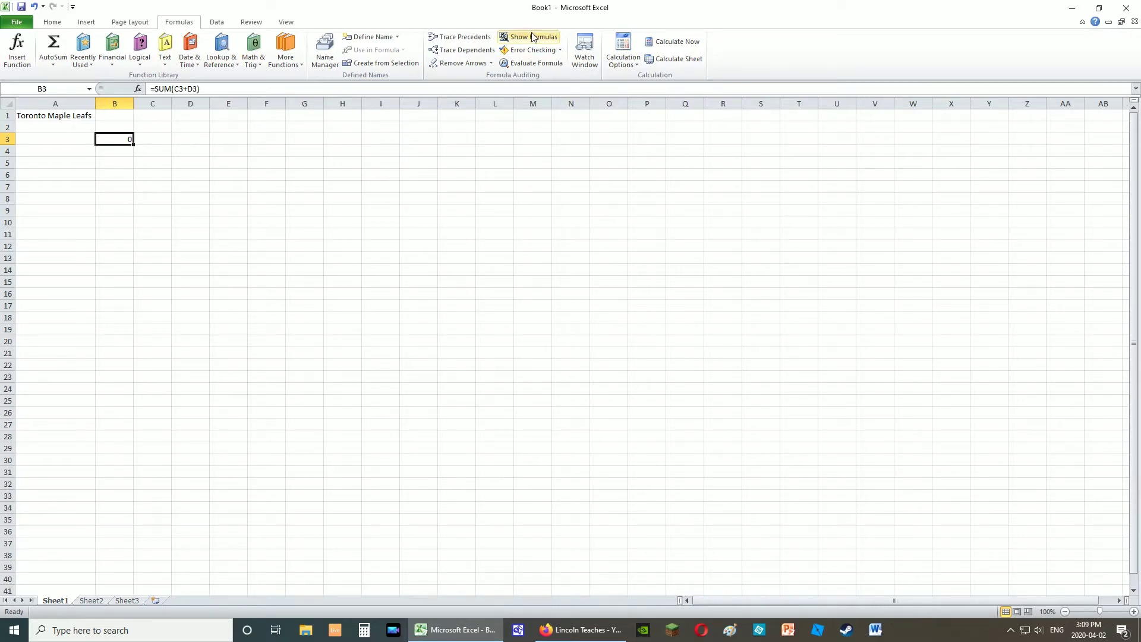
left_click(53, 22)
Move the team name "Toronto Maple Leafs" from A1 to A3, beside the formula, by copying it and deleting the original.
left_click(158, 138)
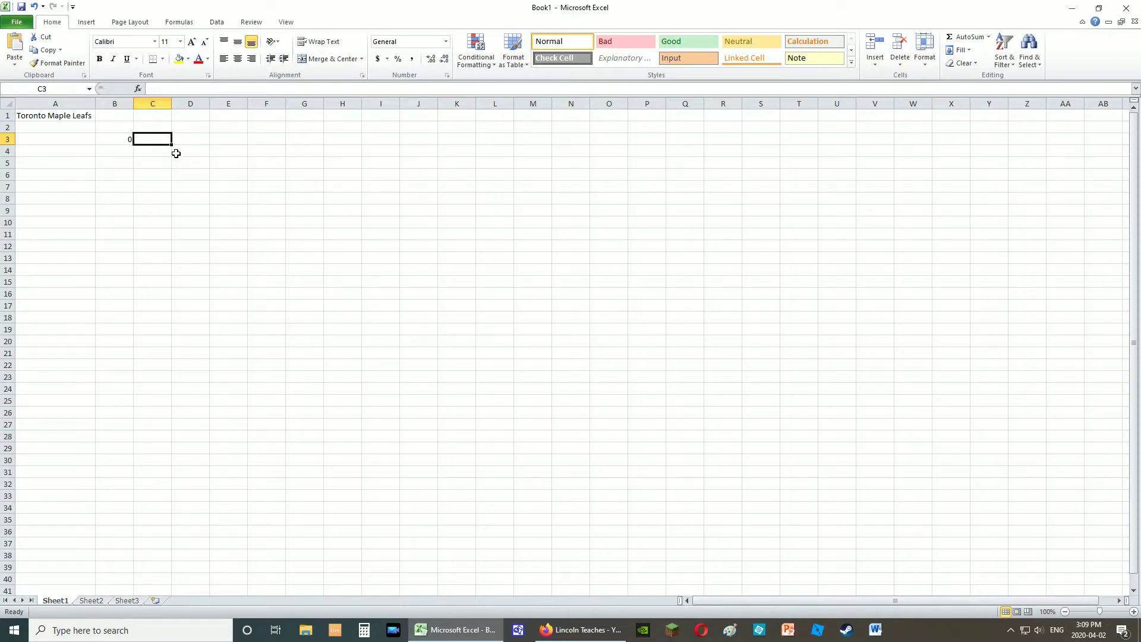
key("Left")
key("Left")
key("Up")
key("Up")
key("ctrl+c")
key("Down")
key("Down")
key("Down")
key("ctrl+v")
key("ctrl+z")
key("Up")
key("ctrl+v")
key("Up")
key("Up")
key("Delete")
Enter the column headings GP, WINS and LOSSES in cells B1, C1 and D1.
key("Right")
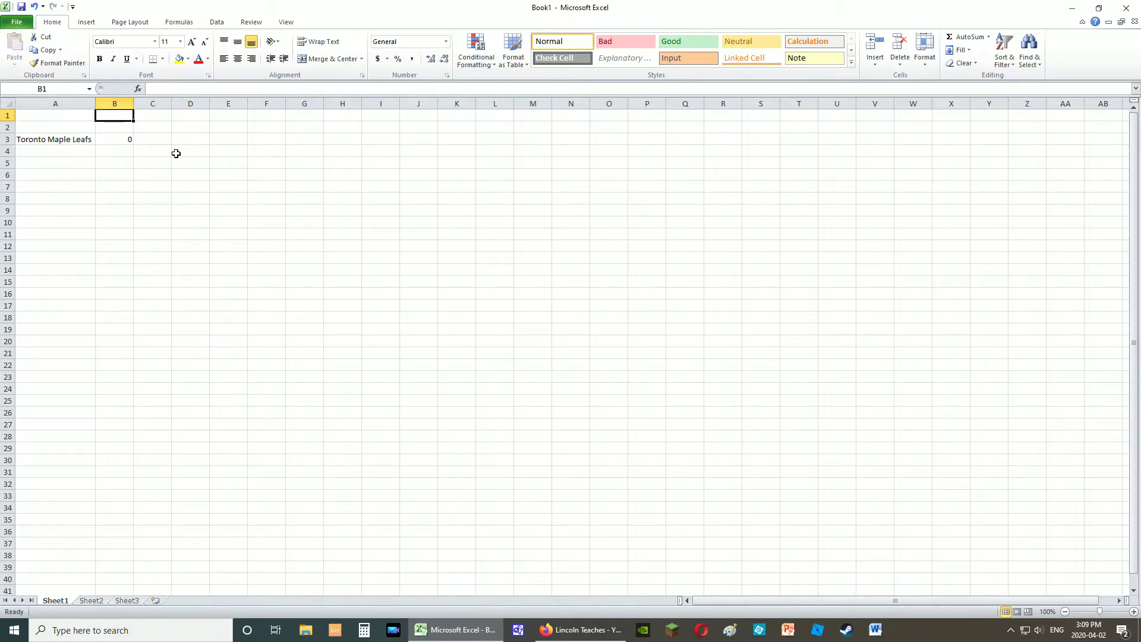
type("GP")
key("Tab")
type("W")
key("Tab")
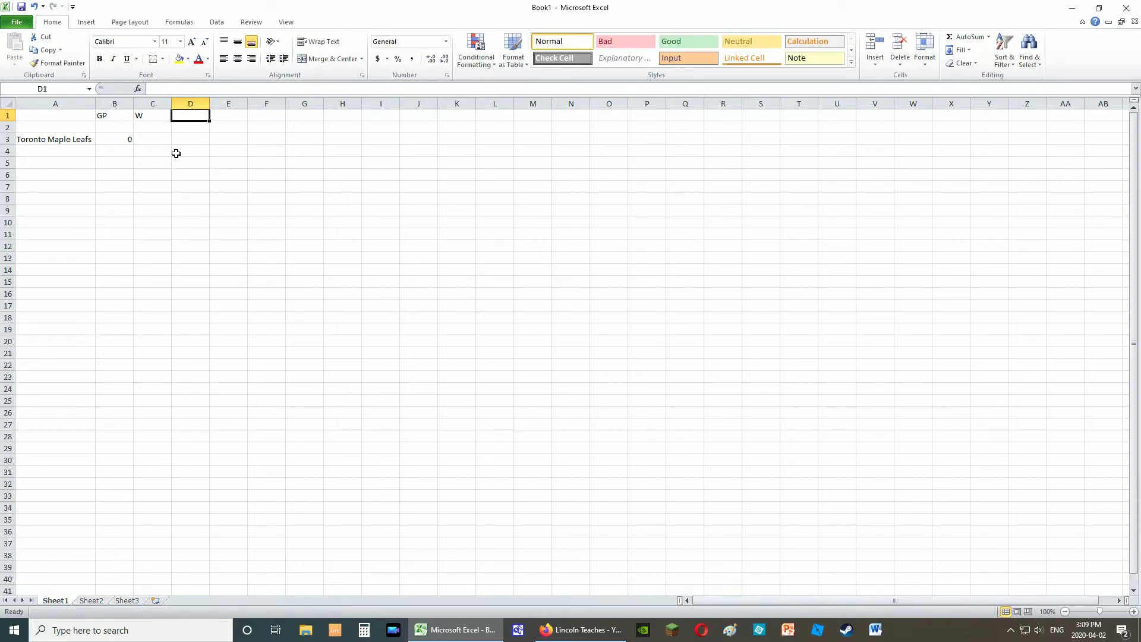
key("Left")
type("WINS")
key("Tab")
type("LOSSES")
key("Return")
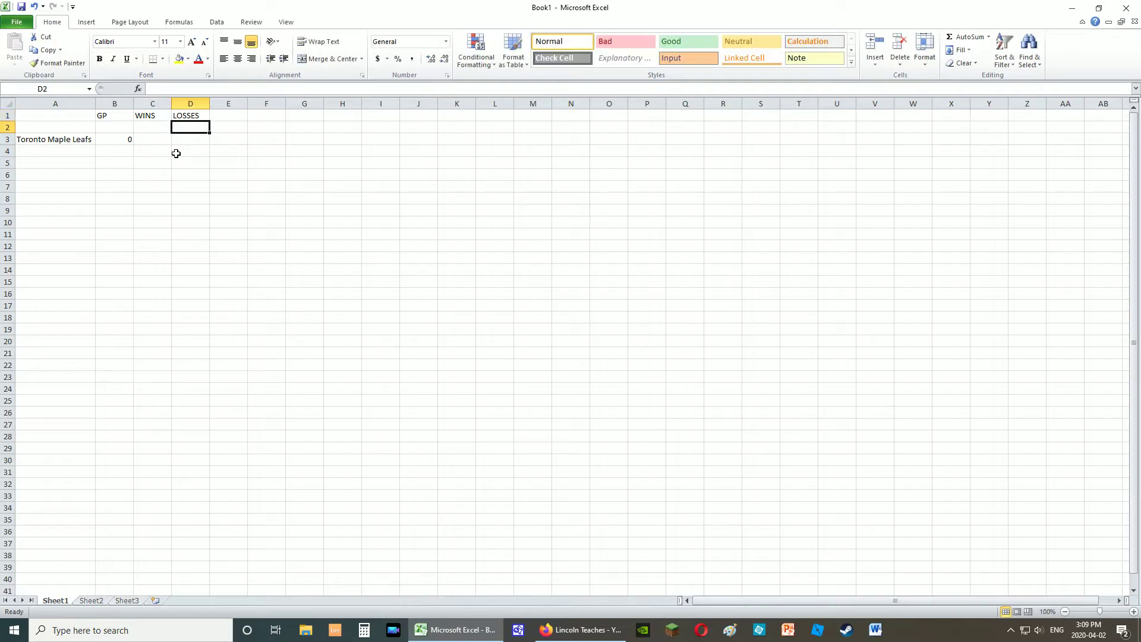
Enter 3 wins in C3 and 2 losses in D3 for the Toronto Maple Leafs.
key("Left")
key("Down")
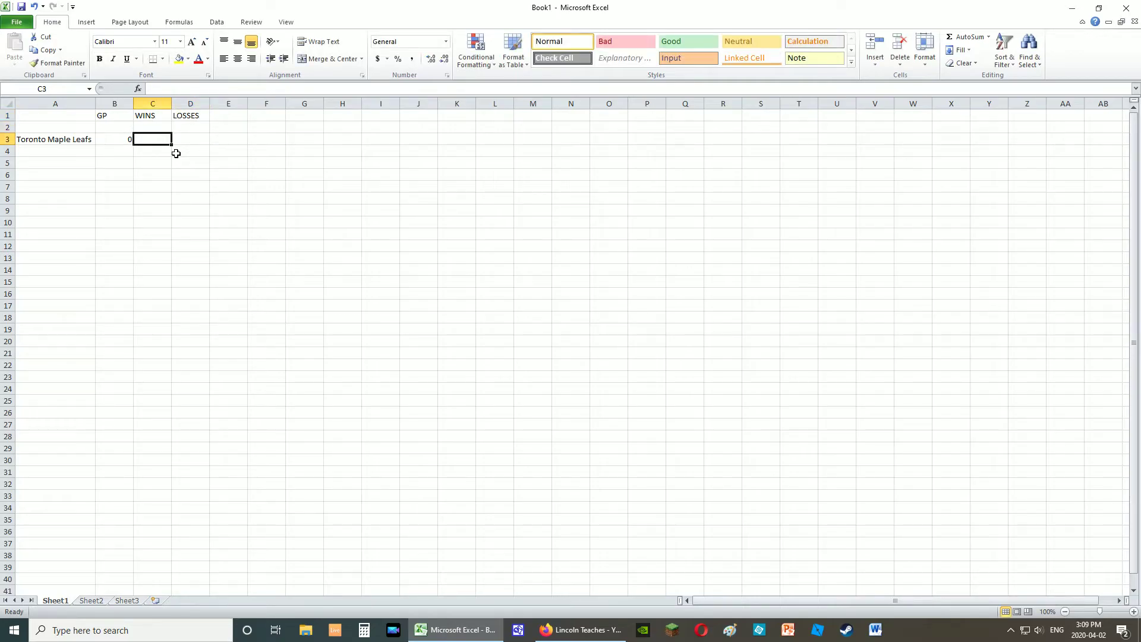
type("3")
key("Tab")
type("2")
key("Return")
Examine the games-played formula in B3 and the wins and losses cells it adds.
key("Up")
key("Left")
key("Left")
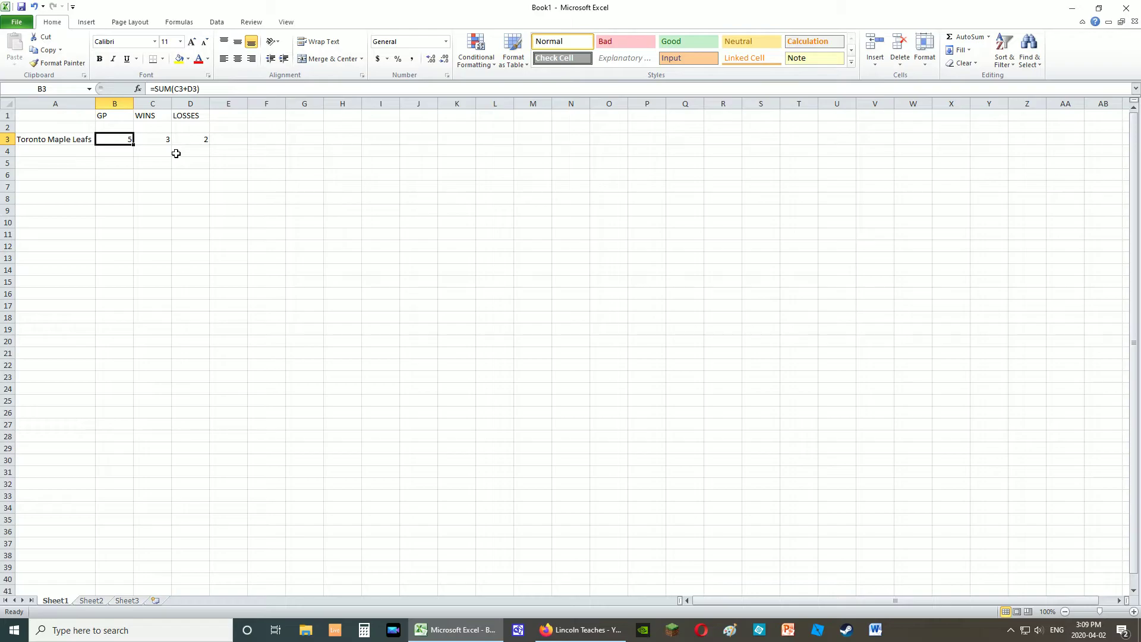
key("Right")
key("Right")
key("Left")
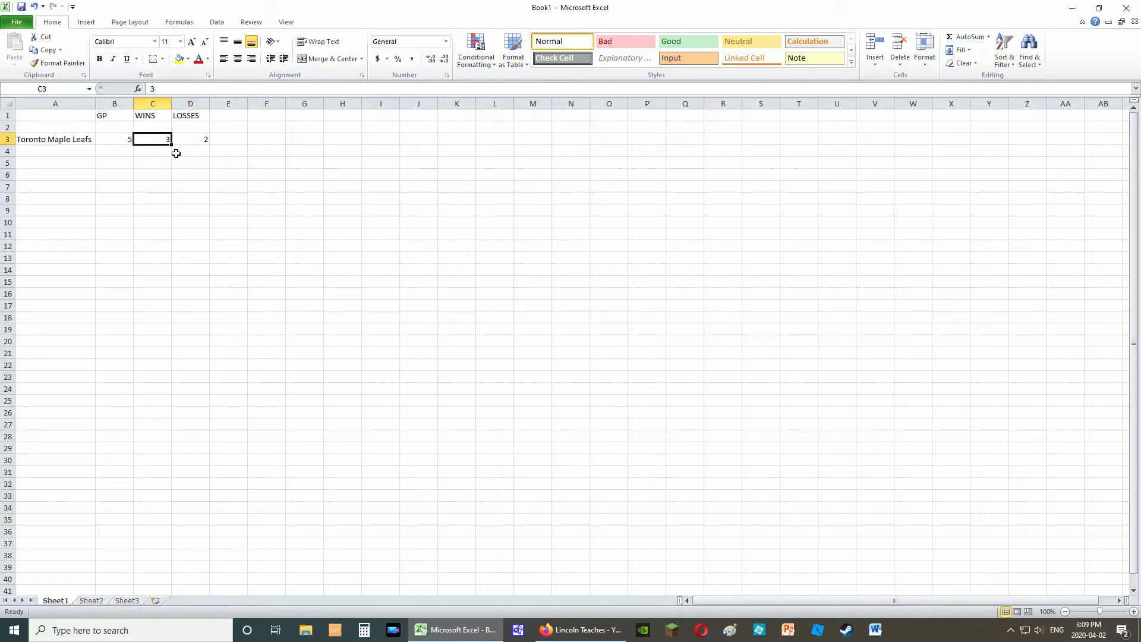
key("Right")
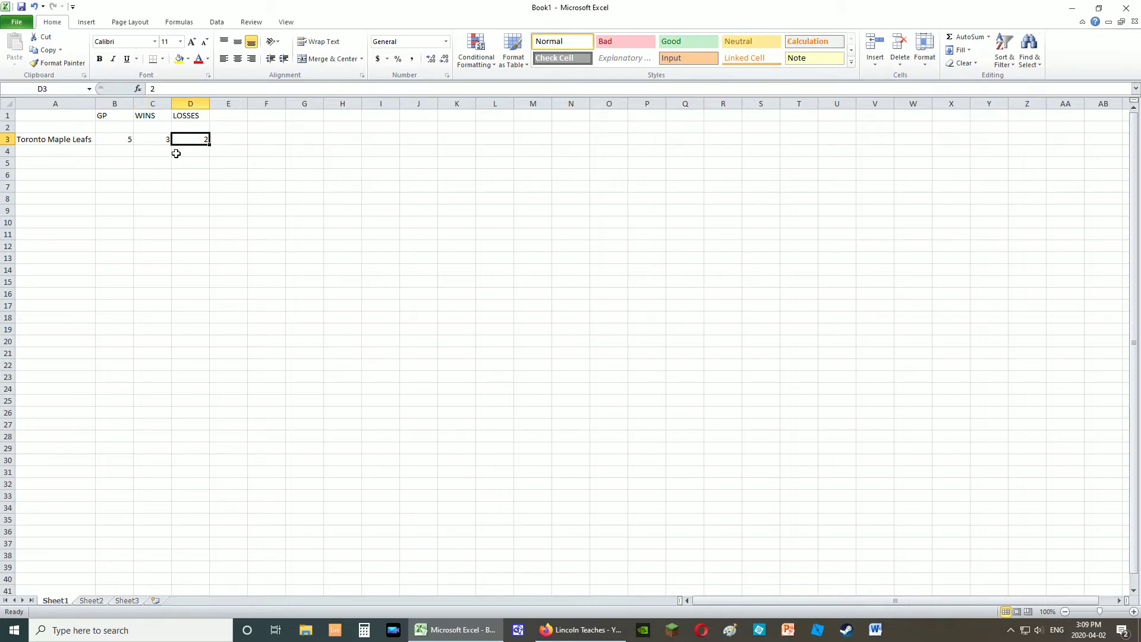
Enter "Winnipeg Jets" as the second team in cell A4.
key("Left")
key("Left")
key("Left")
key("Down")
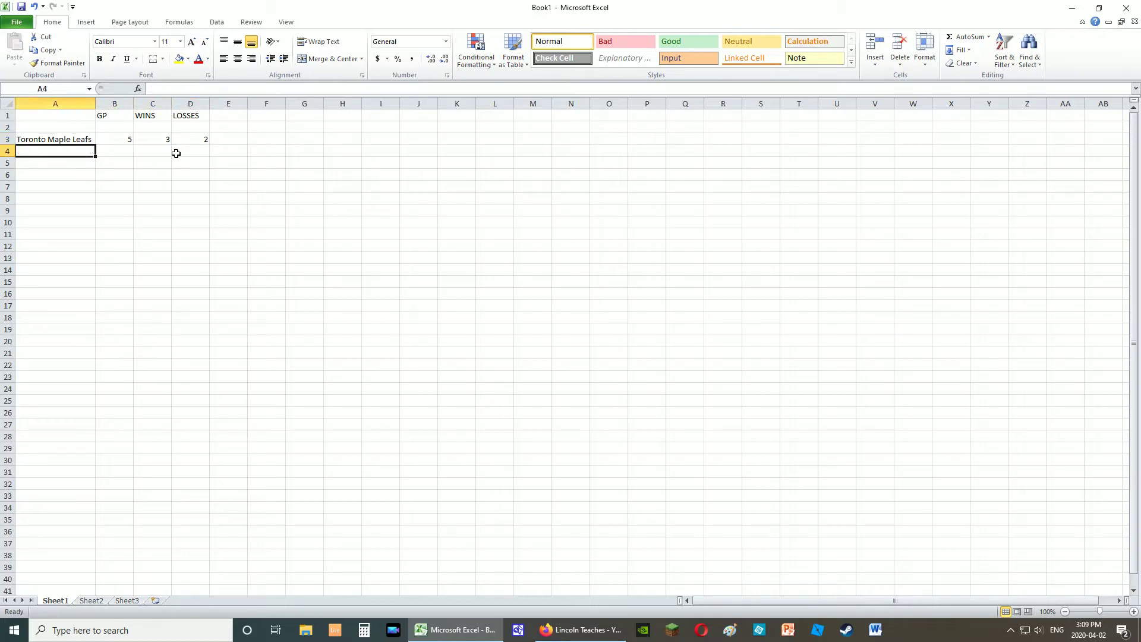
type("W")
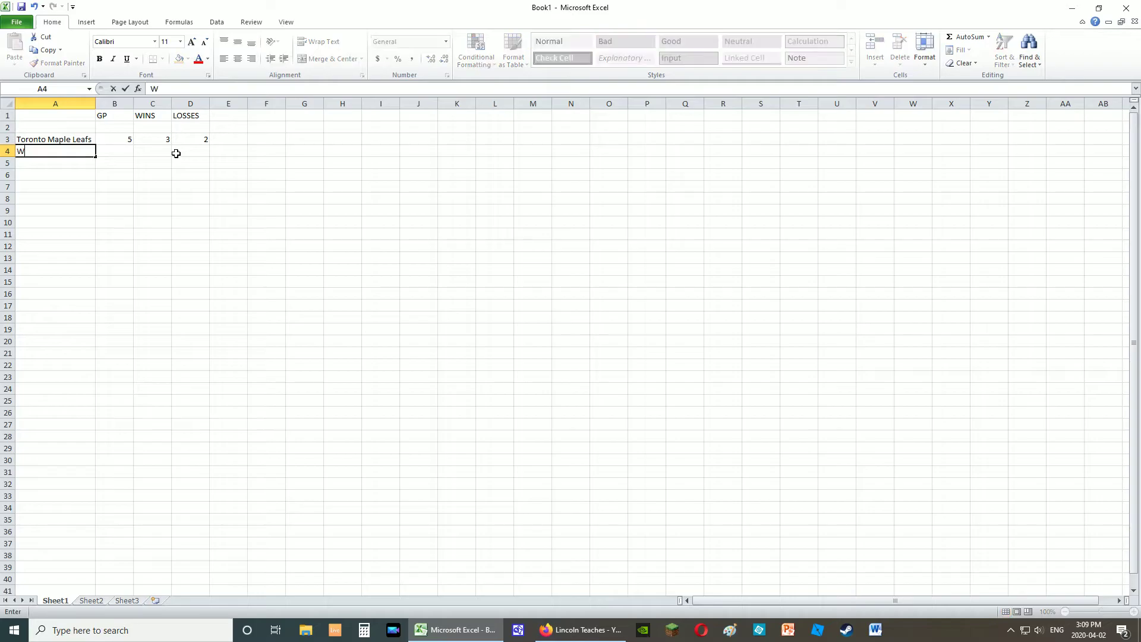
type("innipeg Jets")
key("Return")
Enter a SUM formula in B4 that adds the Winnipeg Jets' wins in C4 and losses in D4.
key("Up")
key("Right")
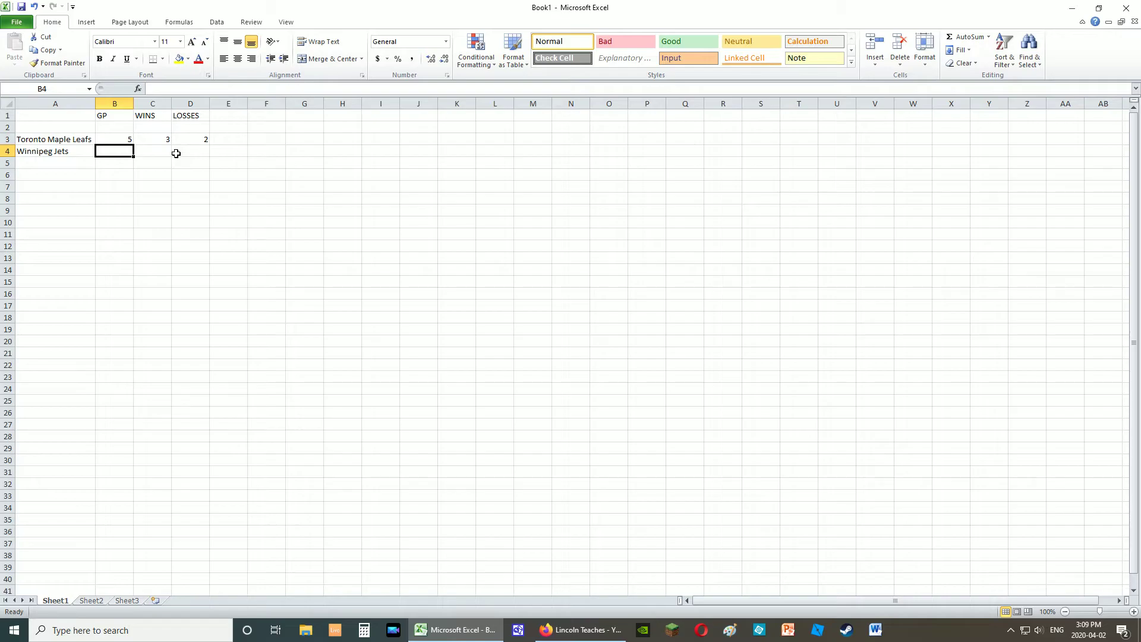
left_click(114, 138)
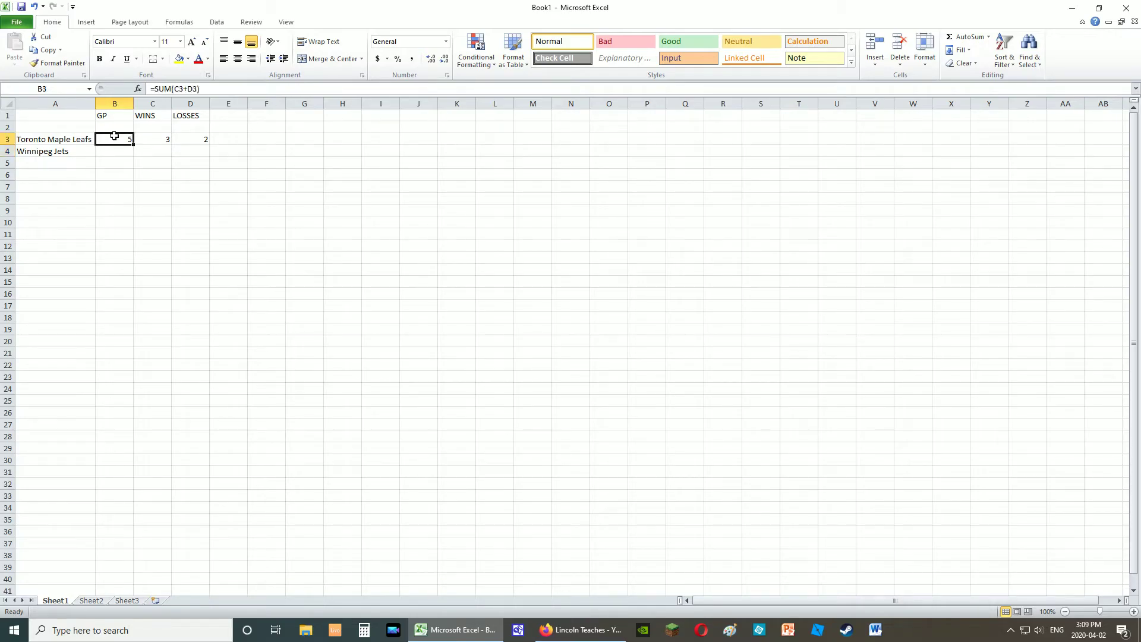
left_click(116, 158)
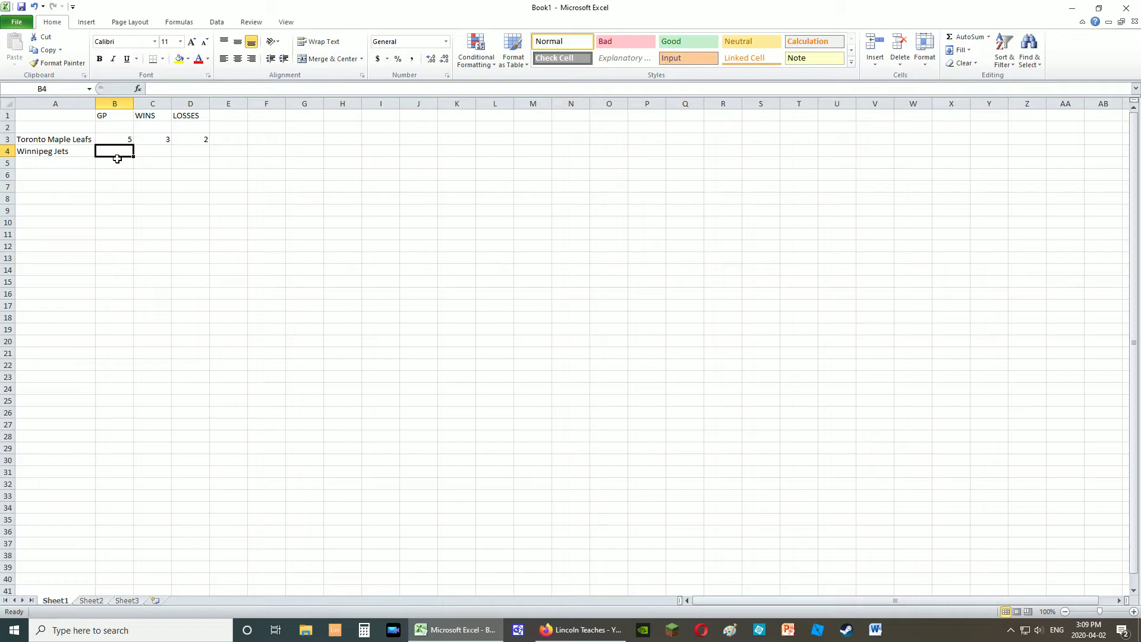
type("=sum(")
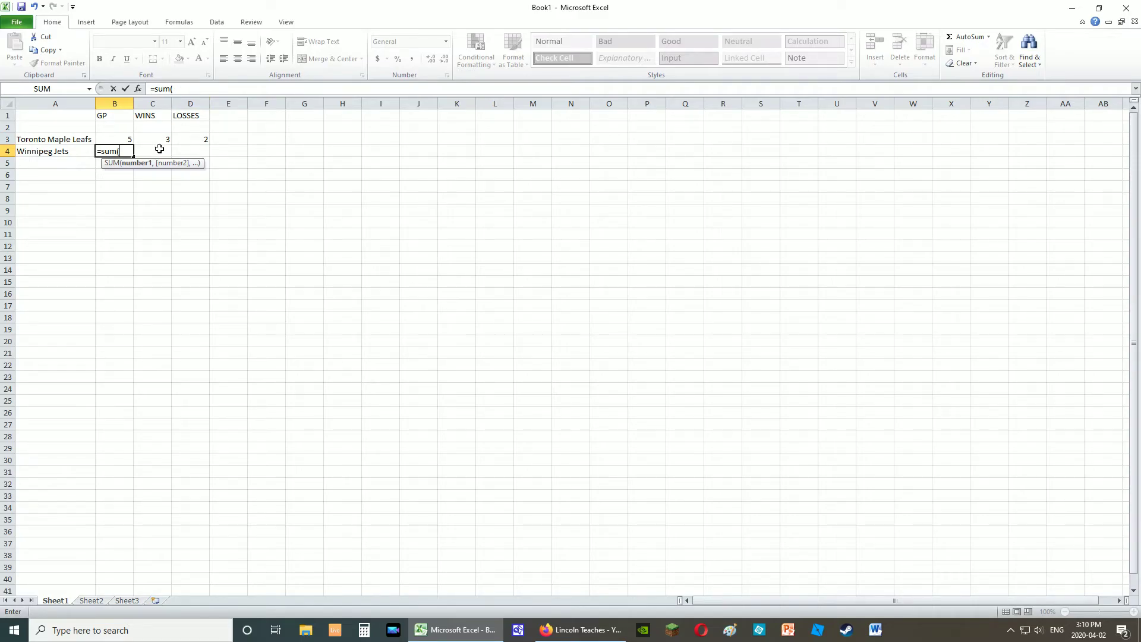
left_click(159, 150)
left_click(183, 149)
left_click(110, 177)
key("BackSpace")
key("BackSpace")
left_click(198, 151)
key("Return")
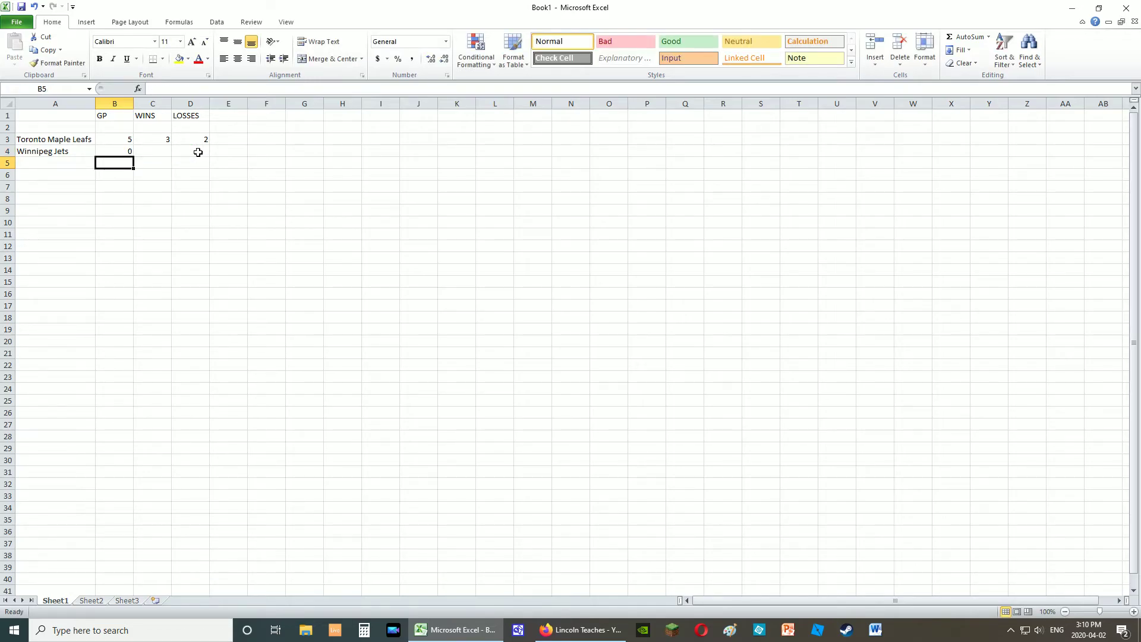
Enter 4 wins in C4 and 1 loss in D4 for the Winnipeg Jets.
left_click(157, 150)
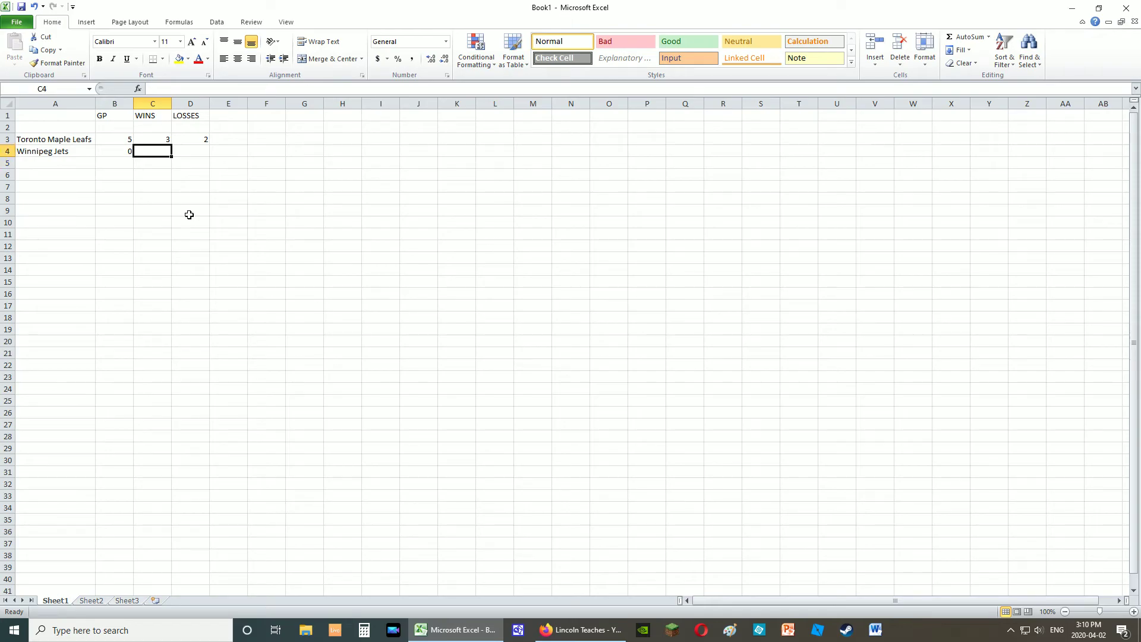
type("4")
key("Right")
type("1")
key("Return")
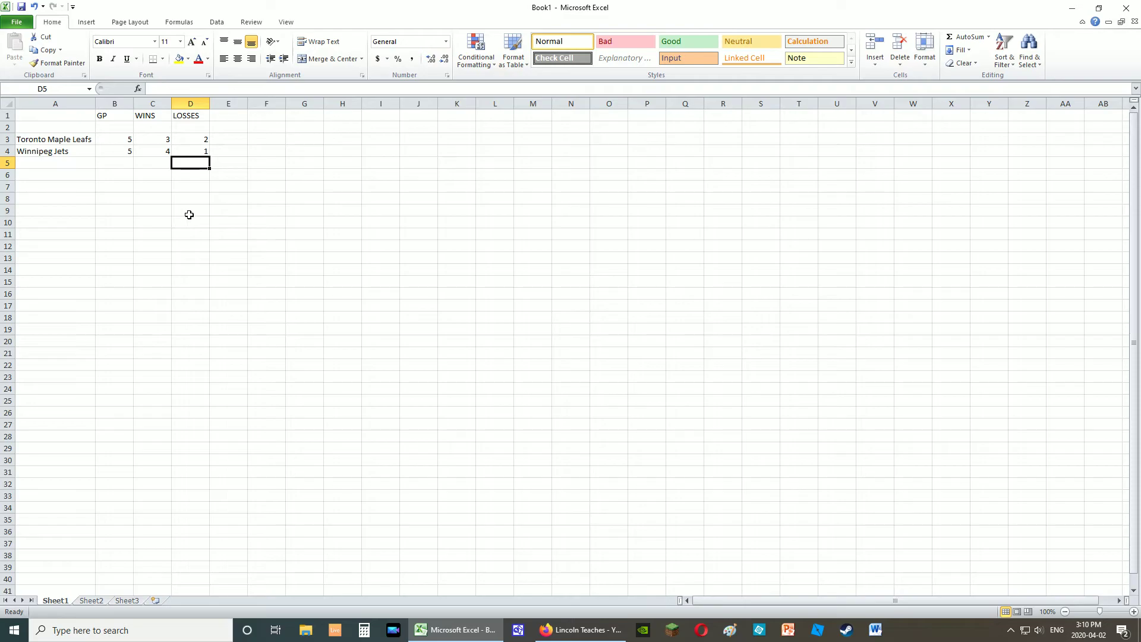
Enter "Calgary Flames" as the third team in cell A5.
left_click(59, 154)
left_click(62, 162)
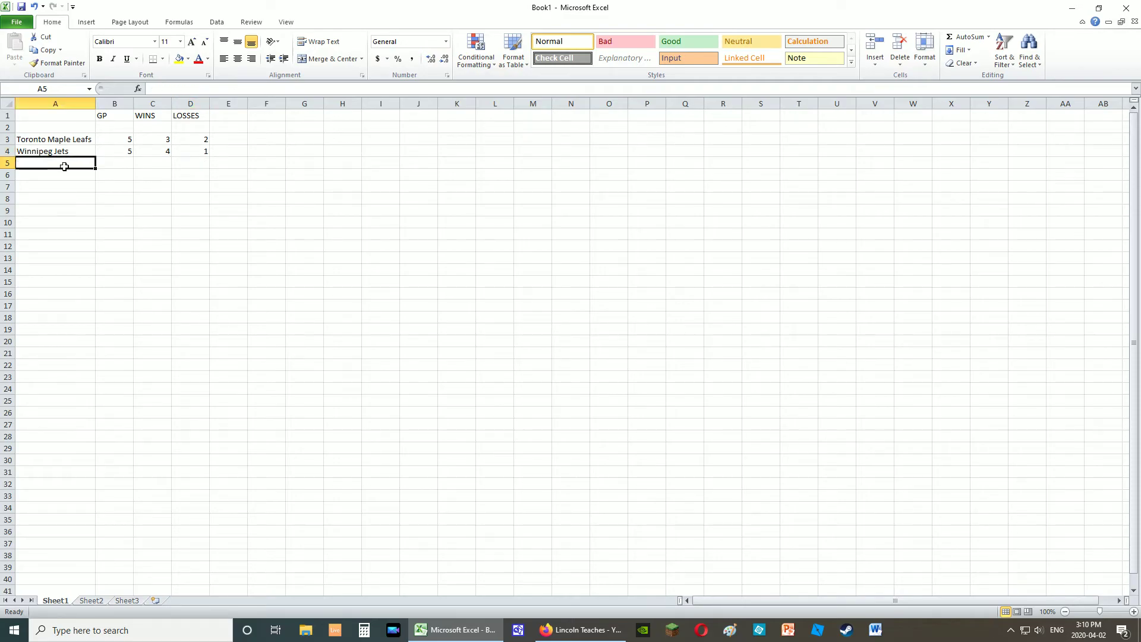
type("Calgary ")
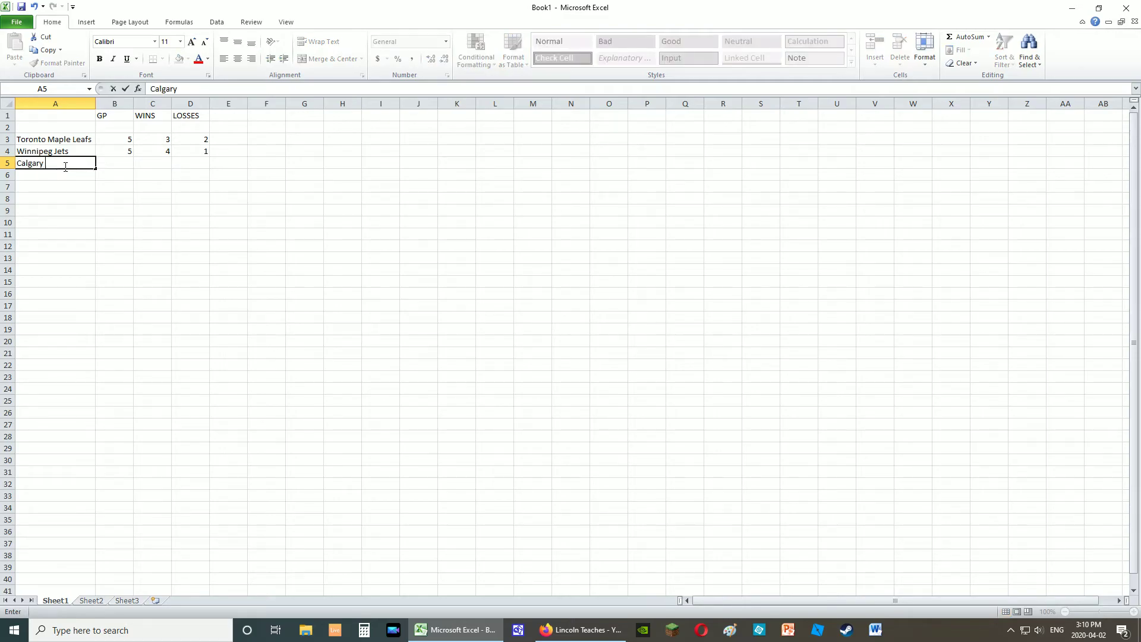
type("Flames")
key("Return")
Fill the Winnipeg Jets' games-played formula from B4 down into B5 for the Calgary Flames.
key("Up")
key("Right")
left_click(119, 151)
left_click(121, 160)
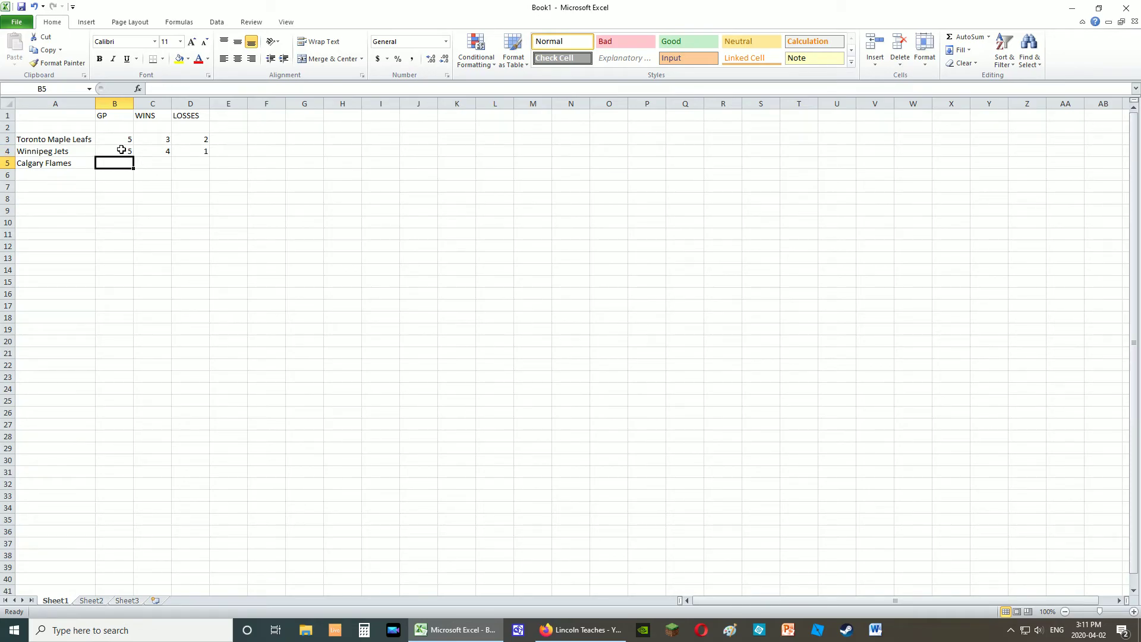
left_click(116, 150)
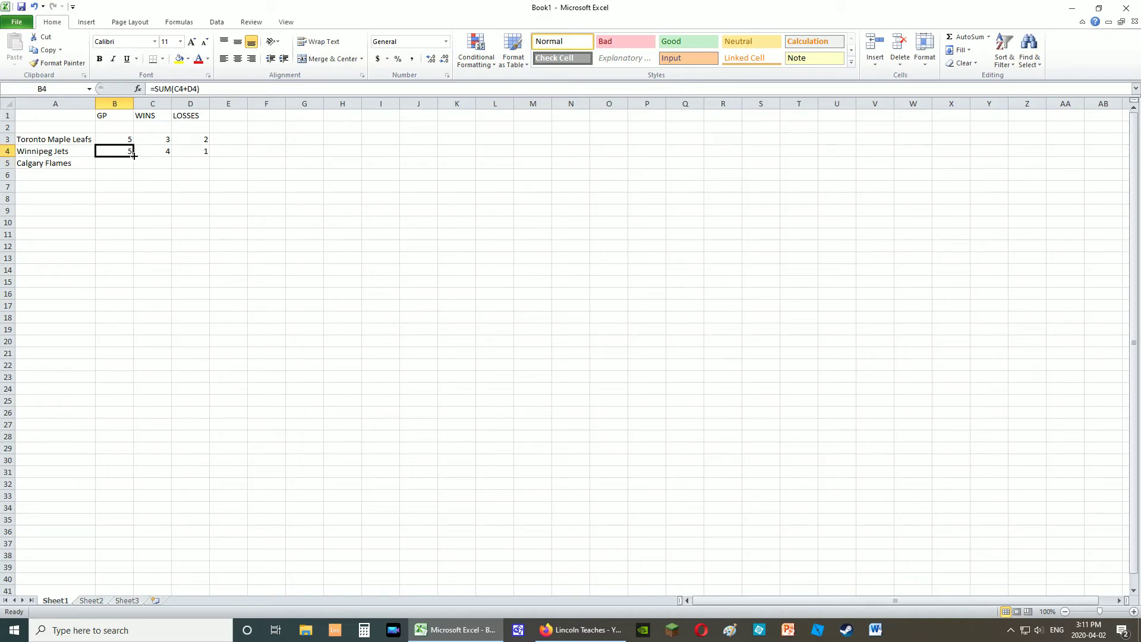
left_click(123, 176)
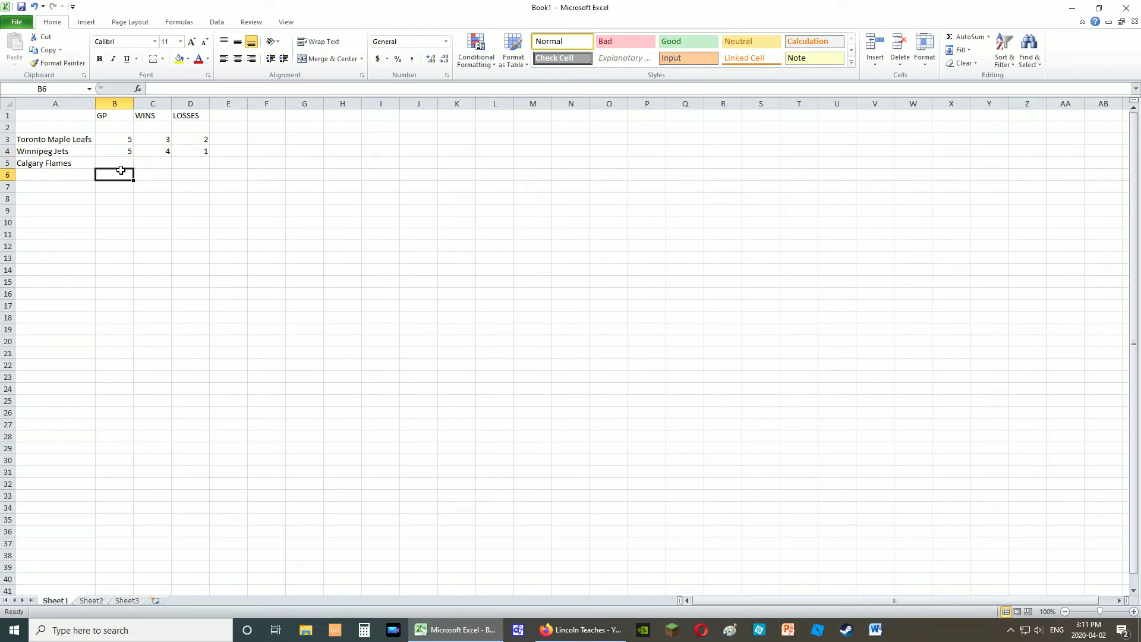
left_click(125, 152)
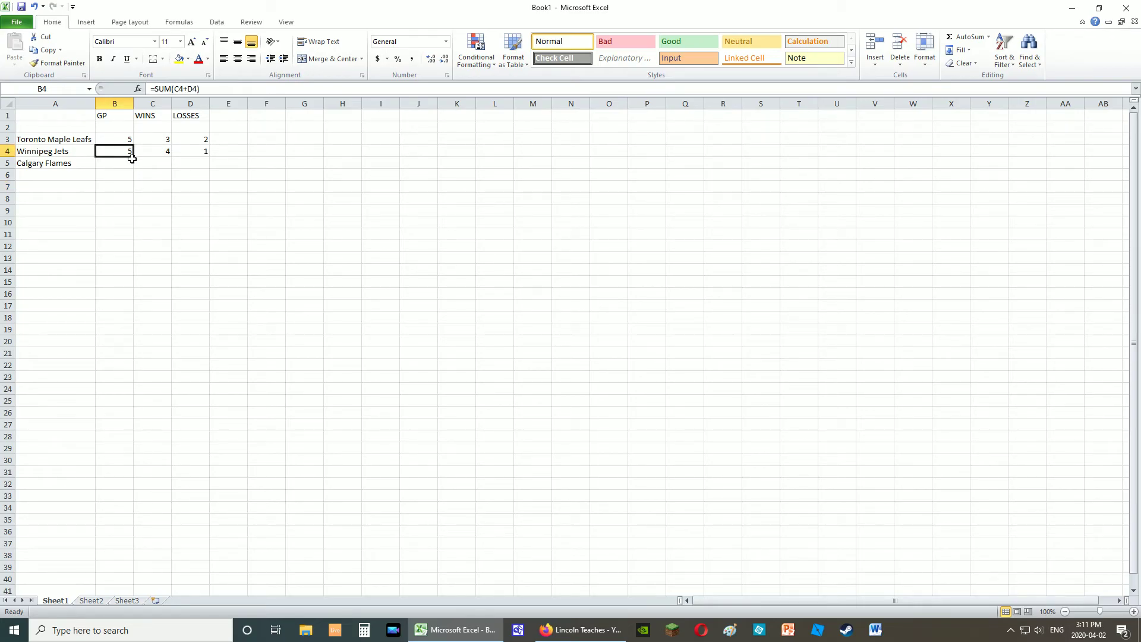
left_click_drag(133, 157, 133, 168)
Compare the games-played formulas in B4 and B5 to see which wins and losses cells each one adds.
left_click(120, 185)
left_click(118, 164)
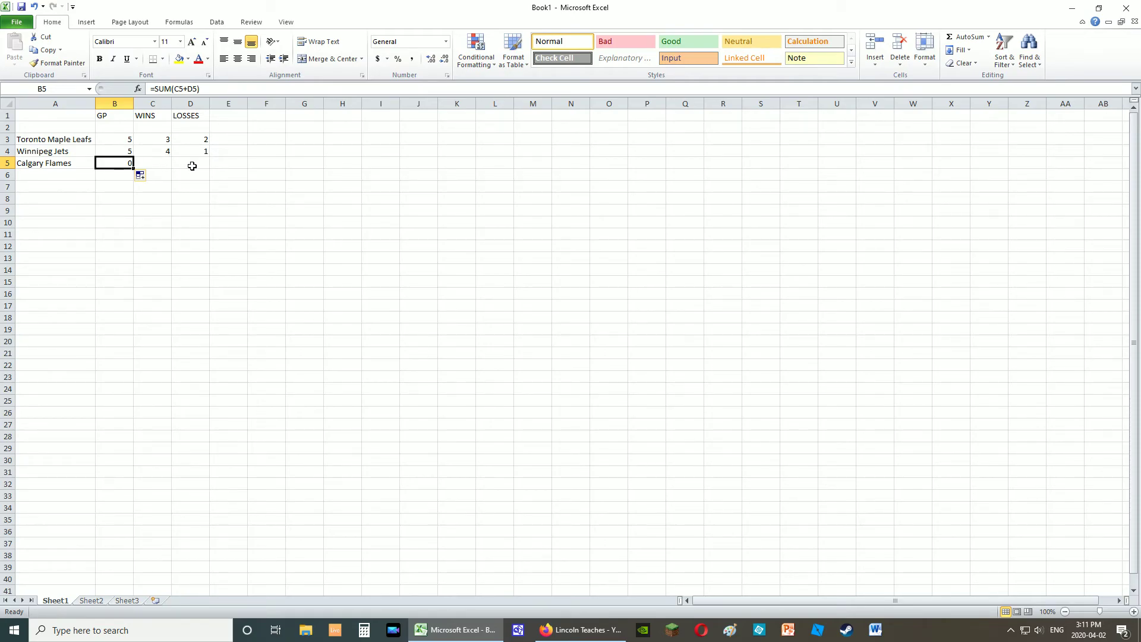
left_click(115, 153)
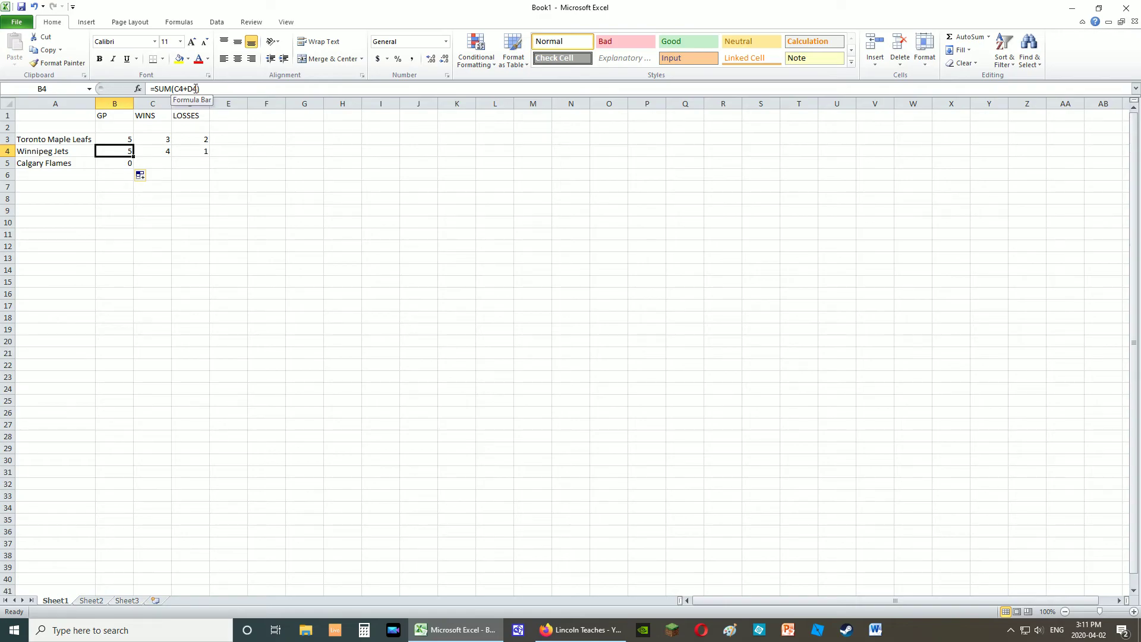
left_click(125, 161)
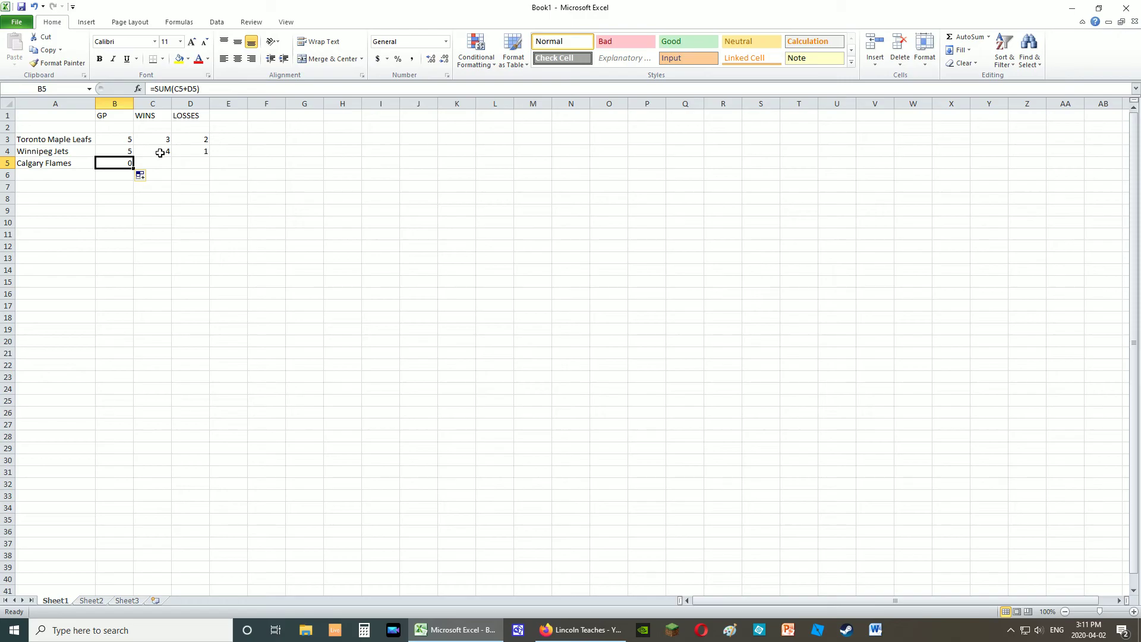
left_click(121, 151)
Clear the Calgary Flames' games-played cell B5 and refill it by extending the SUM formula down from B4.
left_click(107, 163)
key("Delete")
key("Up")
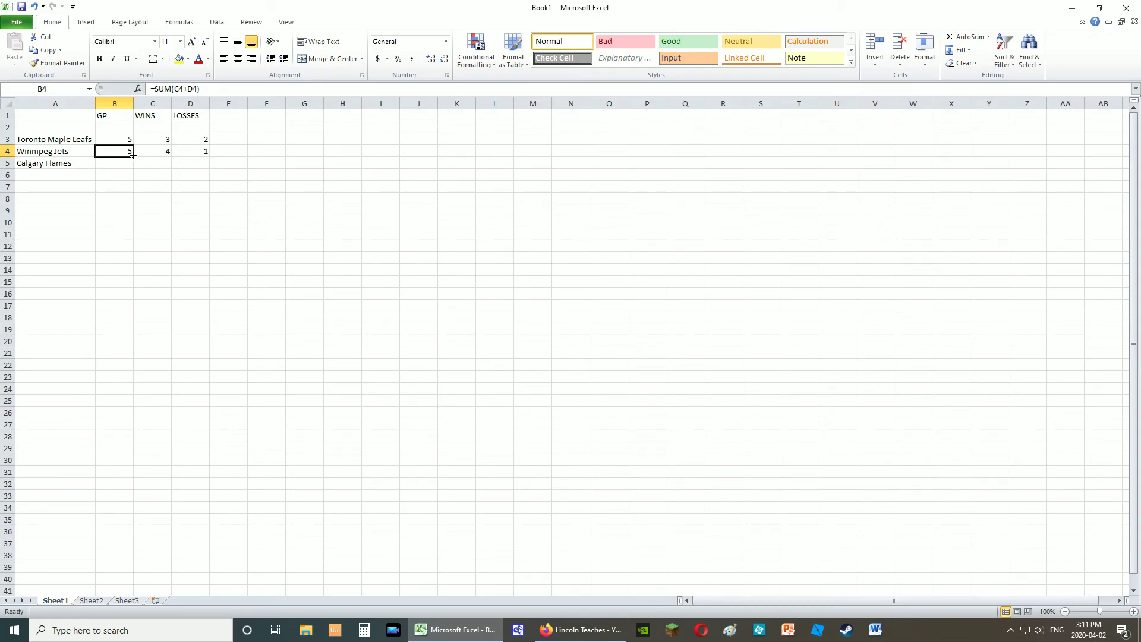
left_click_drag(135, 155, 137, 168)
Enter 3 wins in C5 and 3 losses in D5 for the Calgary Flames.
left_click(160, 164)
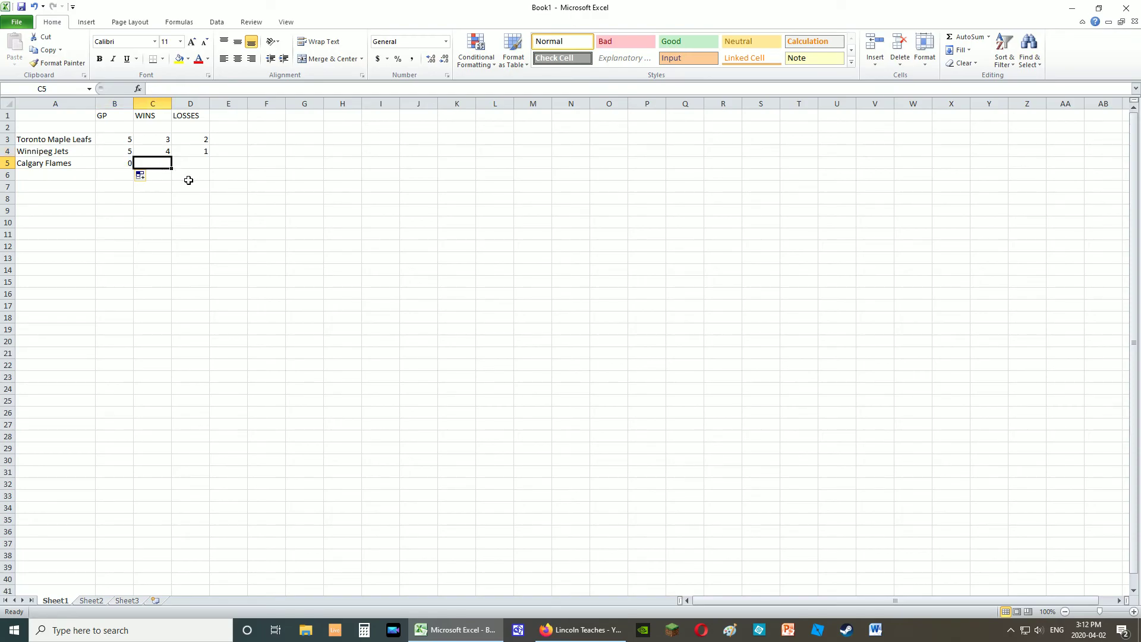
type("3")
left_click(198, 162)
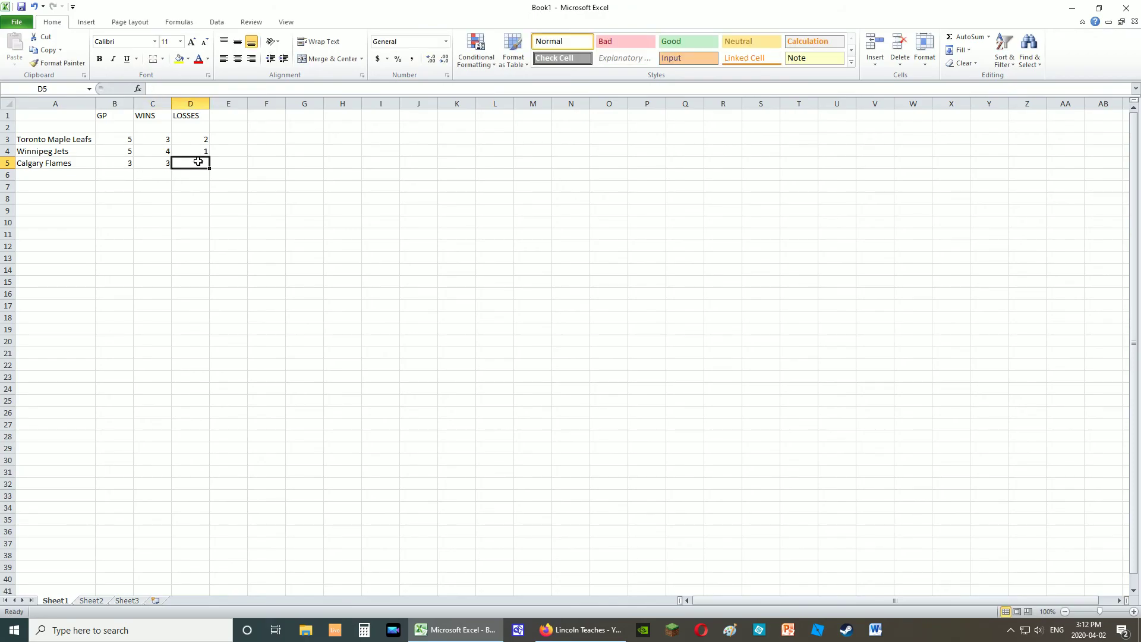
type("3")
key("Return")
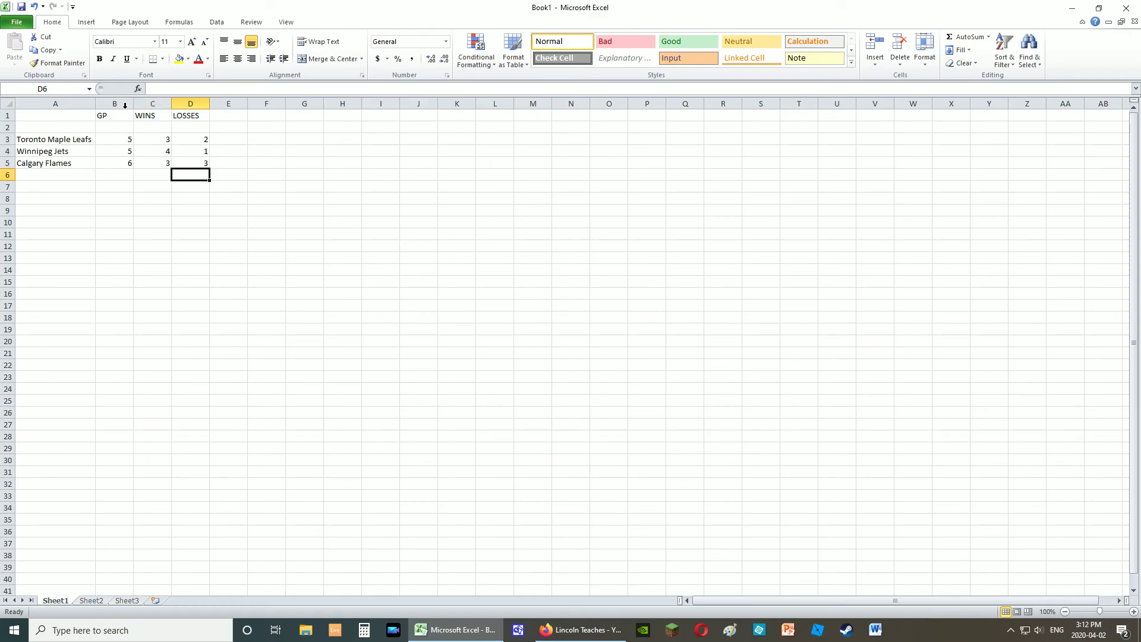
Reduce the column width of the WINS column (column C) slightly.
right_click(158, 103)
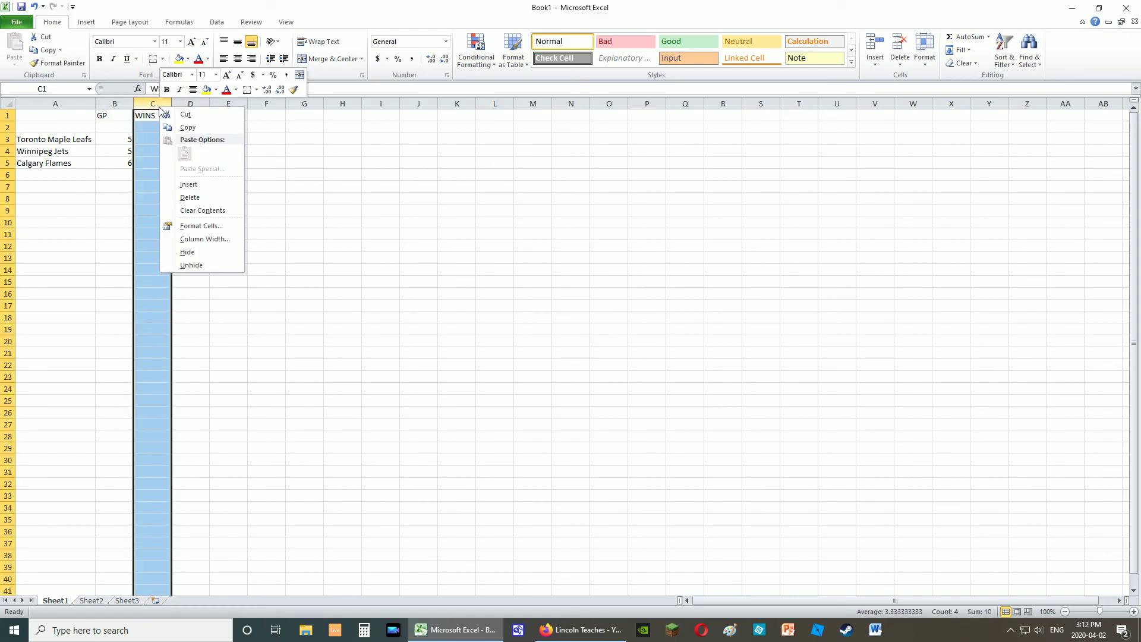
left_click(209, 240)
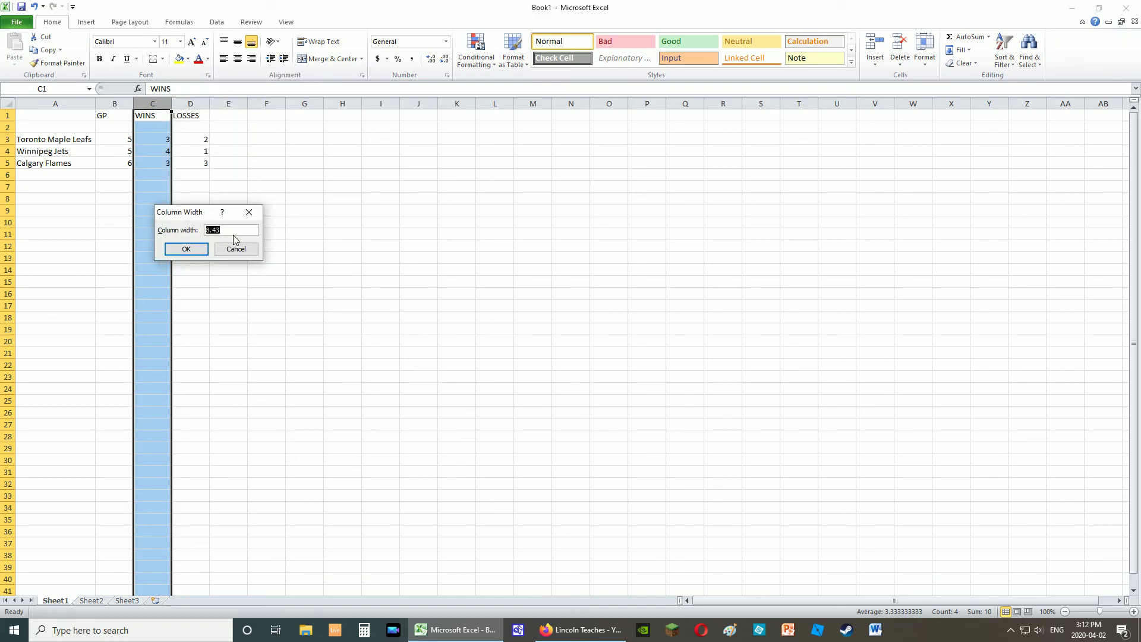
key("Return")
left_click(188, 221)
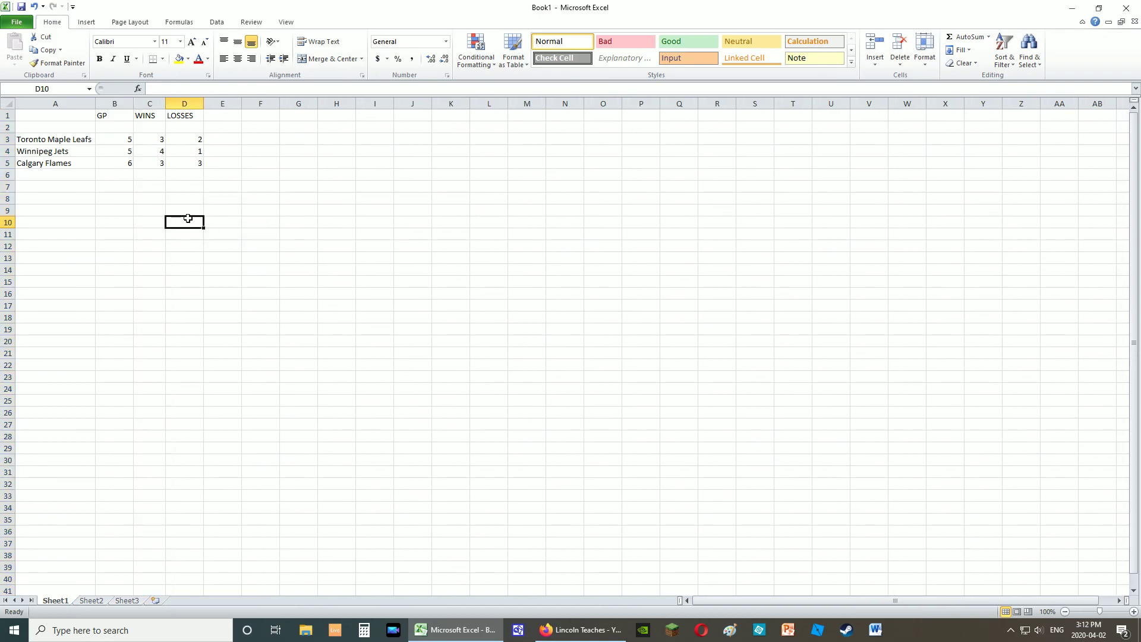